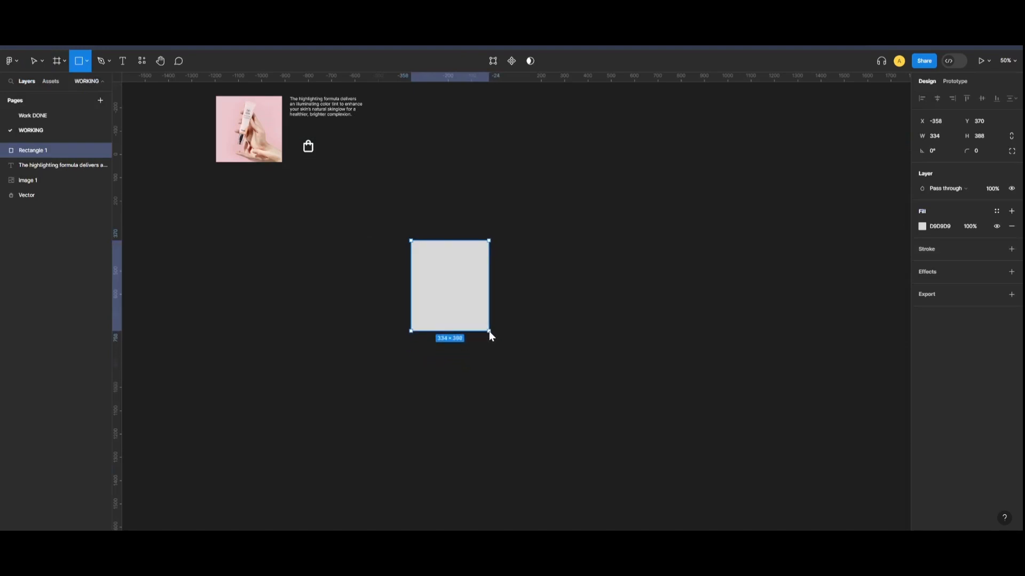
- Round all corners of the grey rectangle to a radius of about 35
{"action": "key", "text": "shift+0"}
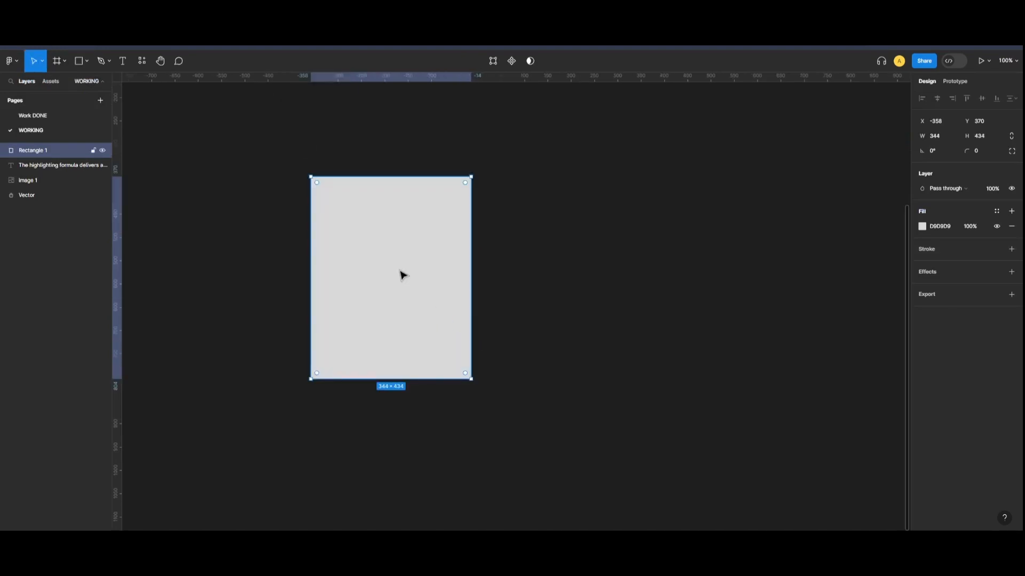
{"action": "left_click_drag", "start_coordinate": [320, 184], "coordinate": [328, 200]}
{"action": "left_click", "coordinate": [556, 290]}
{"action": "key", "text": "minus"}
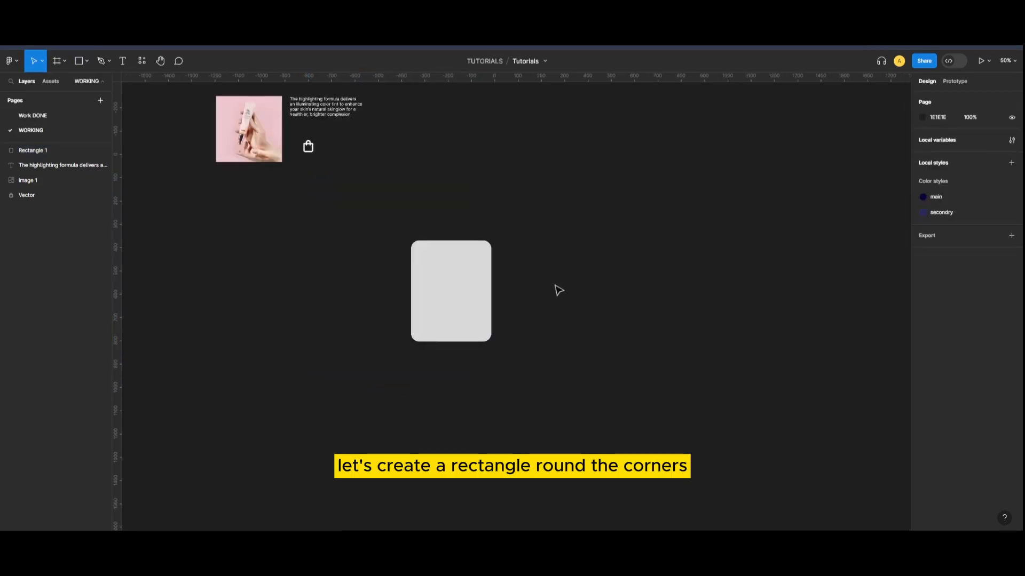
{"action": "key", "text": "shift+0"}
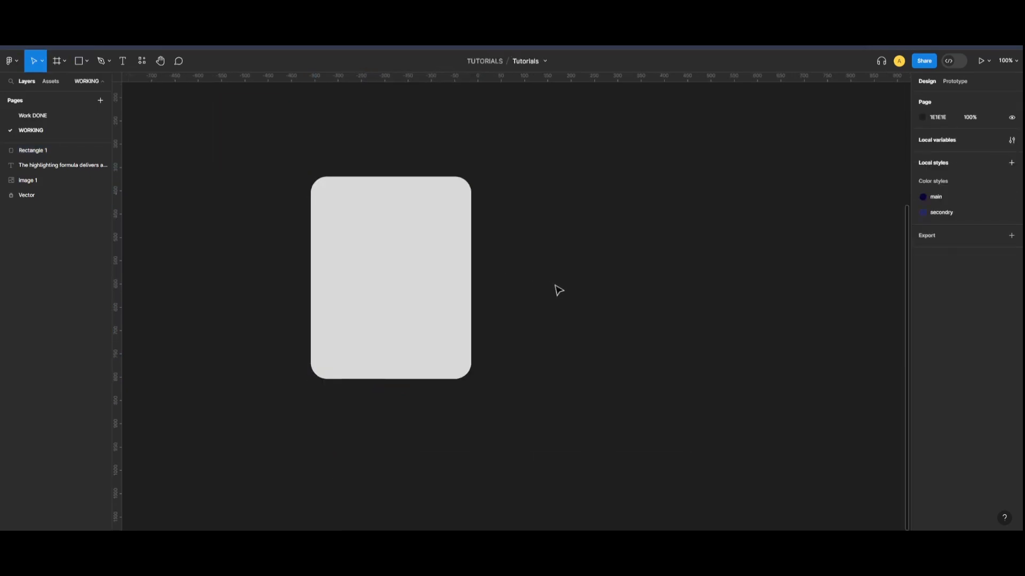
- Shrink the rounded rectangle from its lower corner while keeping its proportions
{"action": "left_click", "coordinate": [461, 302]}
{"action": "left_click_drag", "start_coordinate": [470, 376], "coordinate": [444, 331]}
{"action": "left_click", "coordinate": [464, 275]}
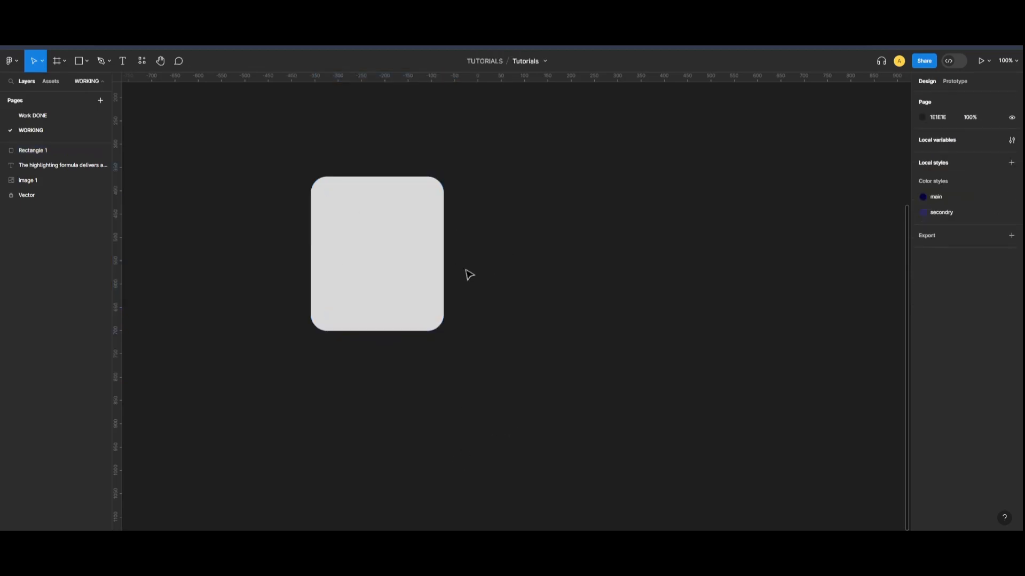
- Add the text "BB Foundation" beside the upper part of the rounded rectangle, as the product title
{"action": "scroll", "coordinate": [472, 283], "scroll_direction": "up", "scroll_amount": 2}
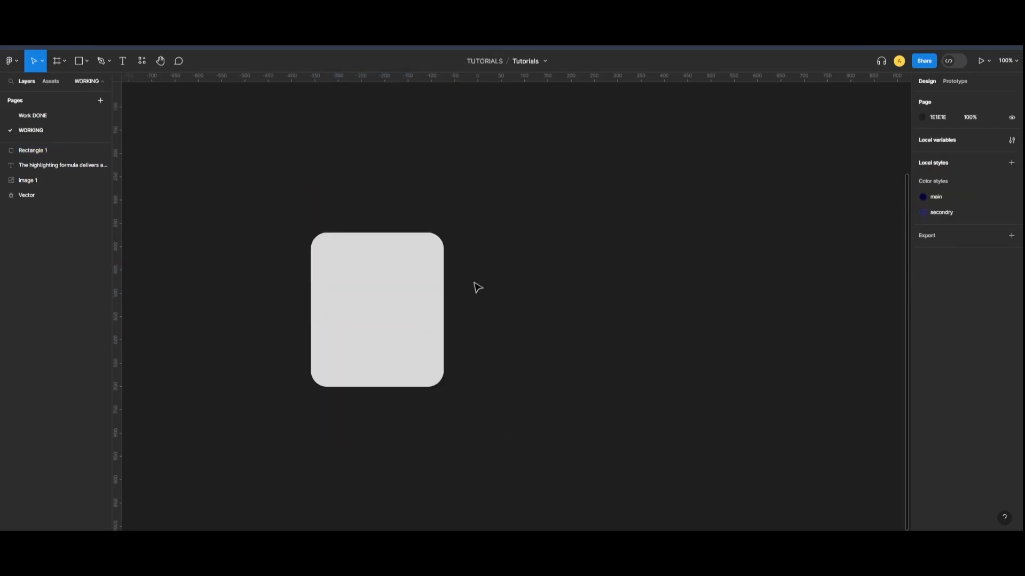
{"action": "left_click", "coordinate": [122, 60]}
{"action": "left_click", "coordinate": [465, 251]}
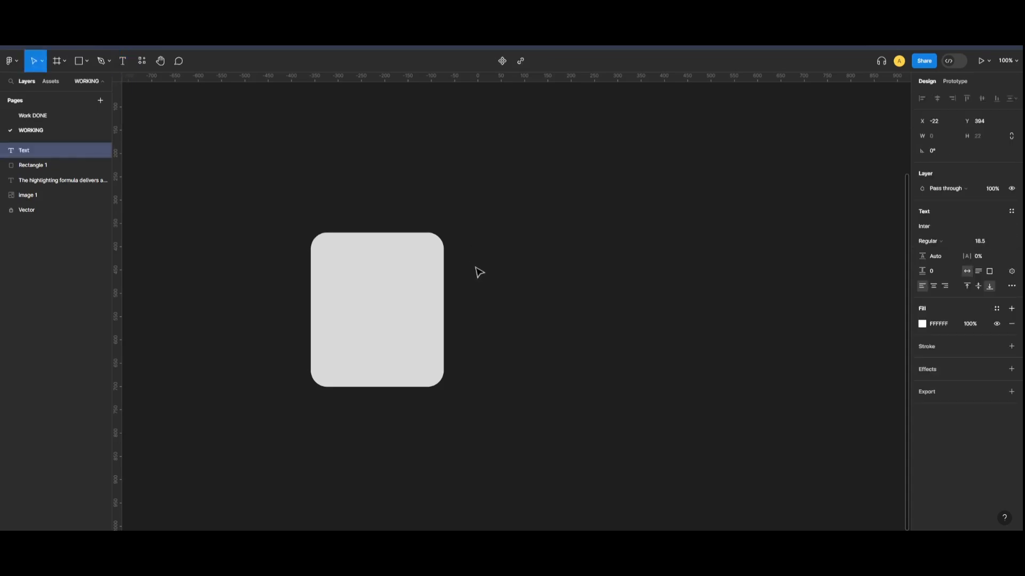
{"action": "type", "text": "BB f"}
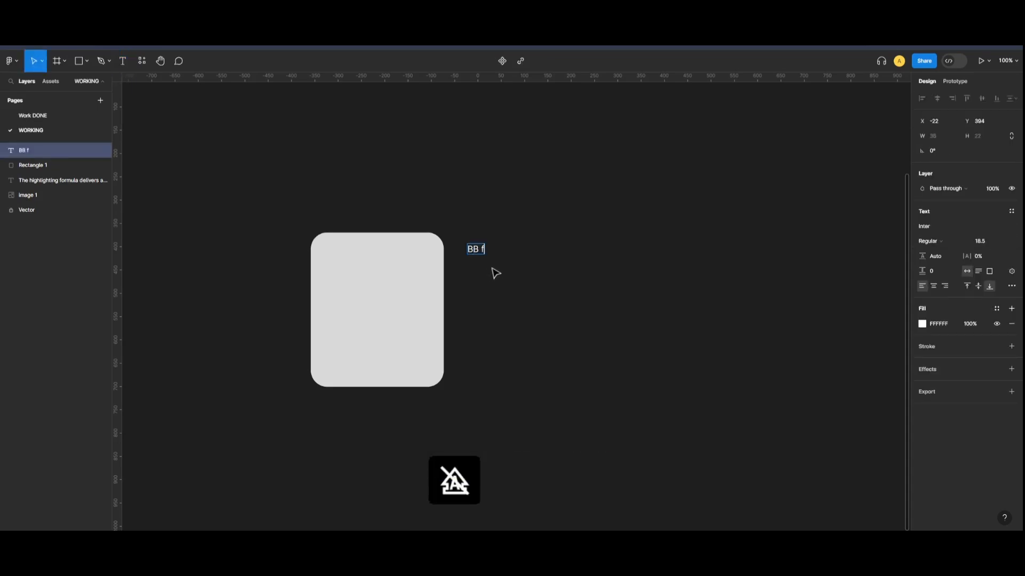
{"action": "key", "text": "BackSpace"}
{"action": "key", "text": "BackSpace"}
{"action": "key", "text": "BackSpace"}
{"action": "type", "text": "Foundation"}
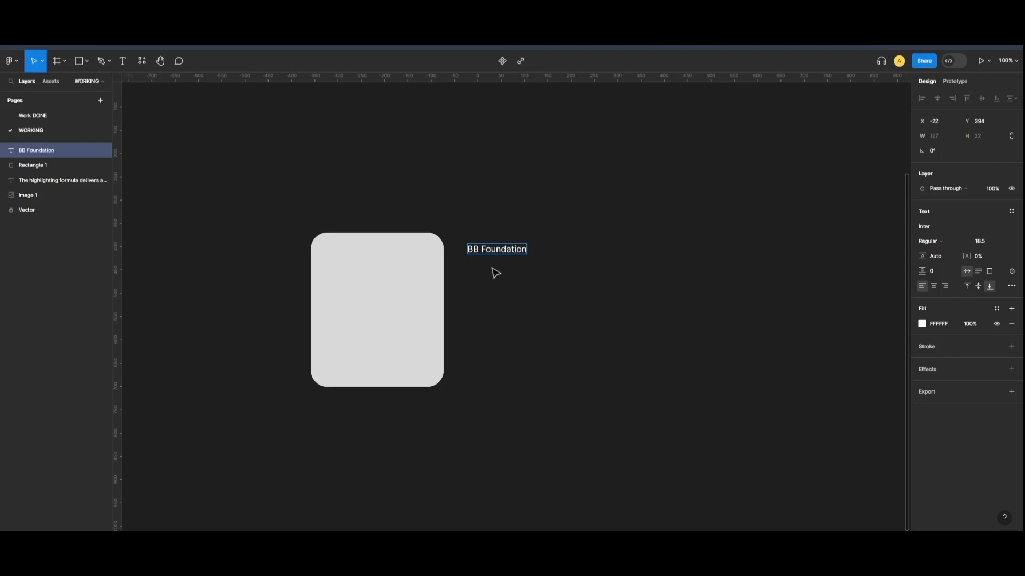
- Set the BB Foundation title's font size to 24.5 and its weight to Bold
{"action": "key", "text": "ctrl+a"}
{"action": "key", "text": "Up"}
{"action": "key", "text": "Up"}
{"action": "key", "text": "Up"}
{"action": "key", "text": "Up"}
{"action": "key", "text": "Up"}
{"action": "key", "text": "Up"}
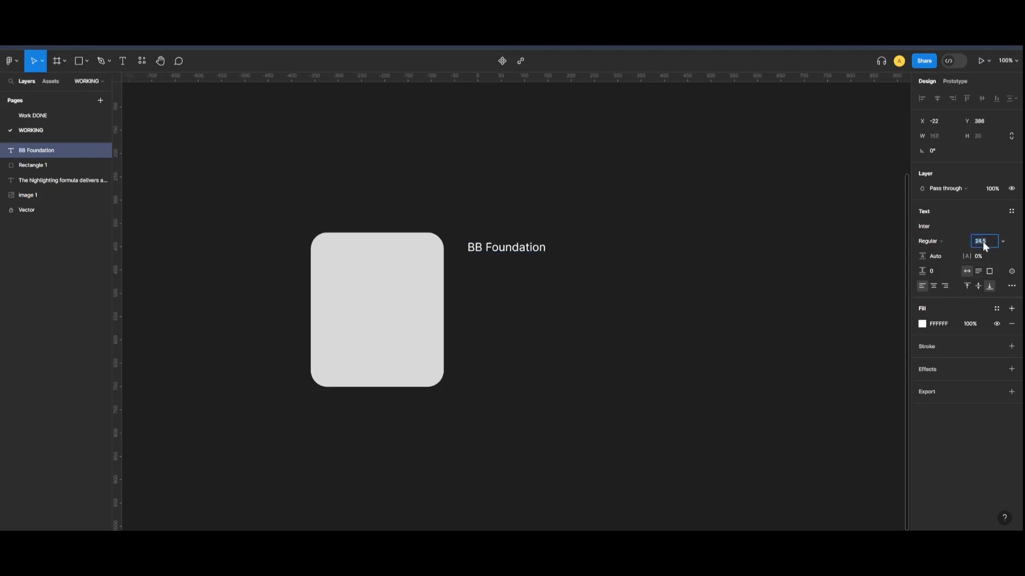
{"action": "left_click", "coordinate": [944, 240]}
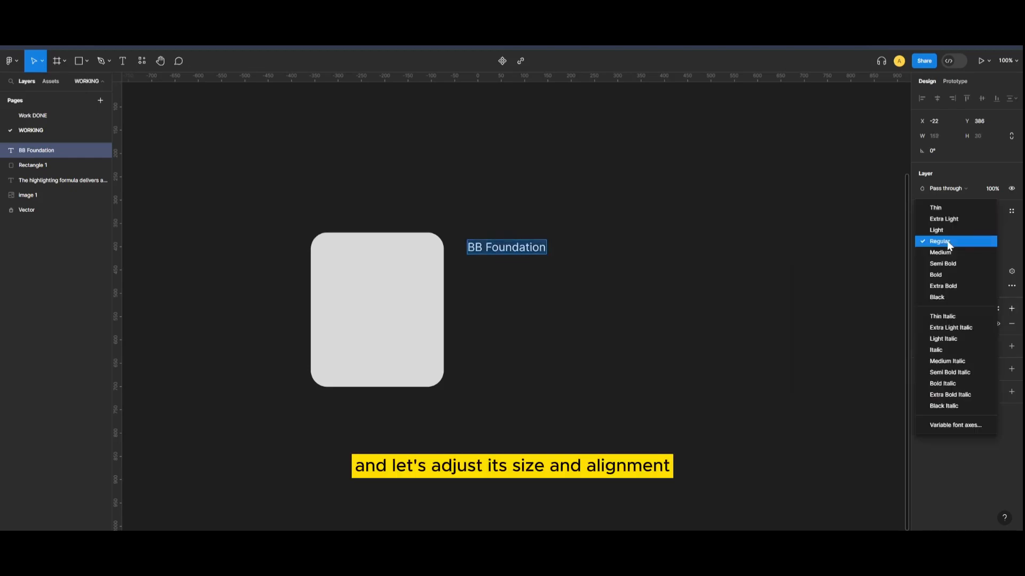
{"action": "left_click", "coordinate": [953, 275]}
{"action": "key", "text": "Escape"}
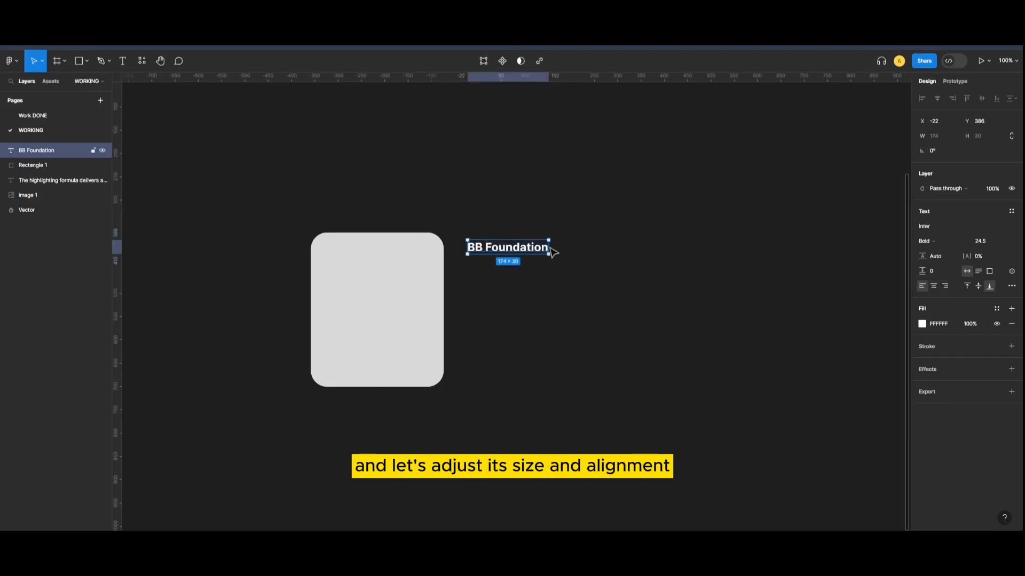
- Increase the BB Foundation title's font size to 30
{"action": "key", "text": "Return"}
{"action": "left_click", "coordinate": [986, 242]}
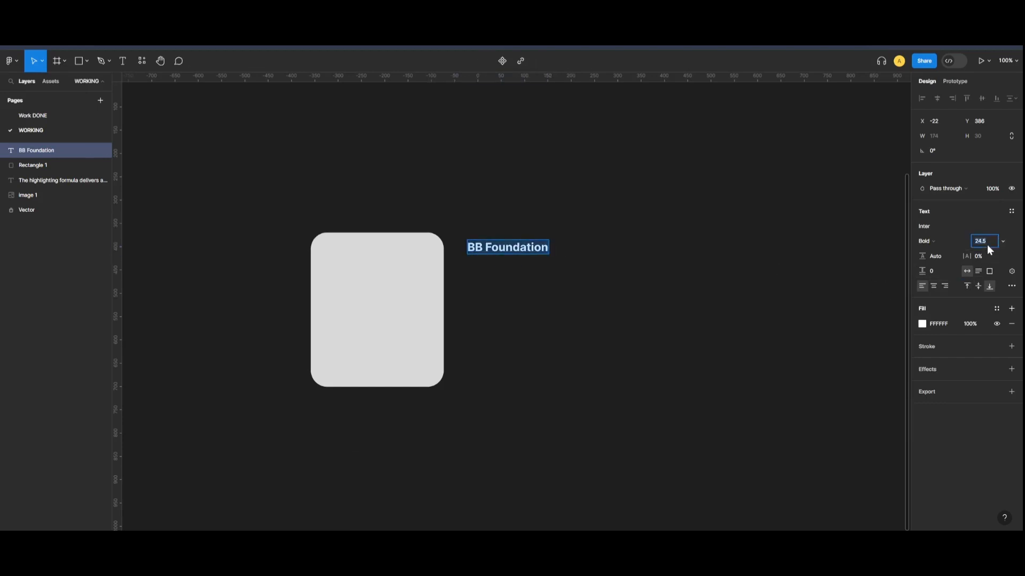
{"action": "key", "text": "Up"}
{"action": "key", "text": "Up"}
{"action": "key", "text": "Up"}
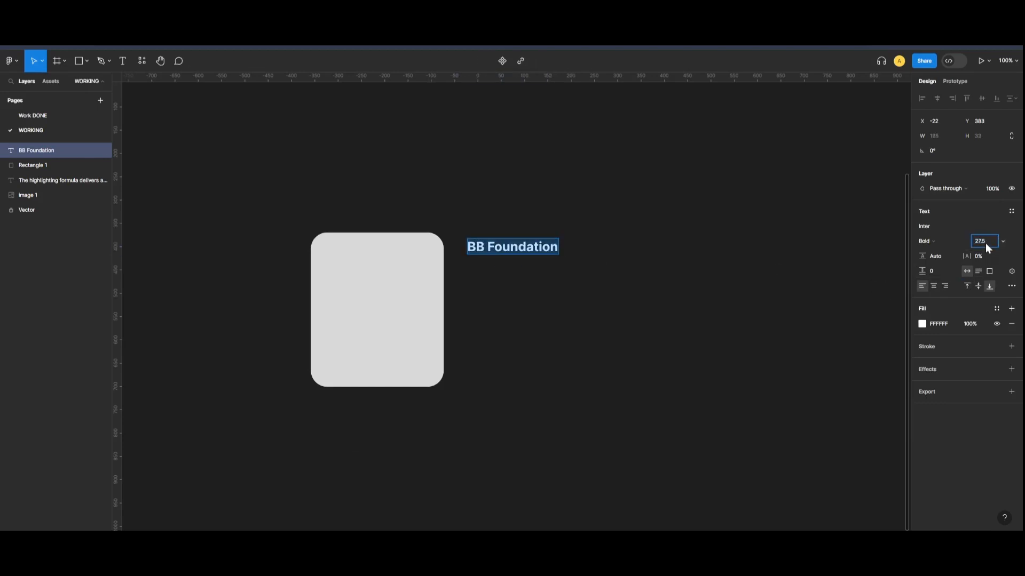
{"action": "key", "text": "Return"}
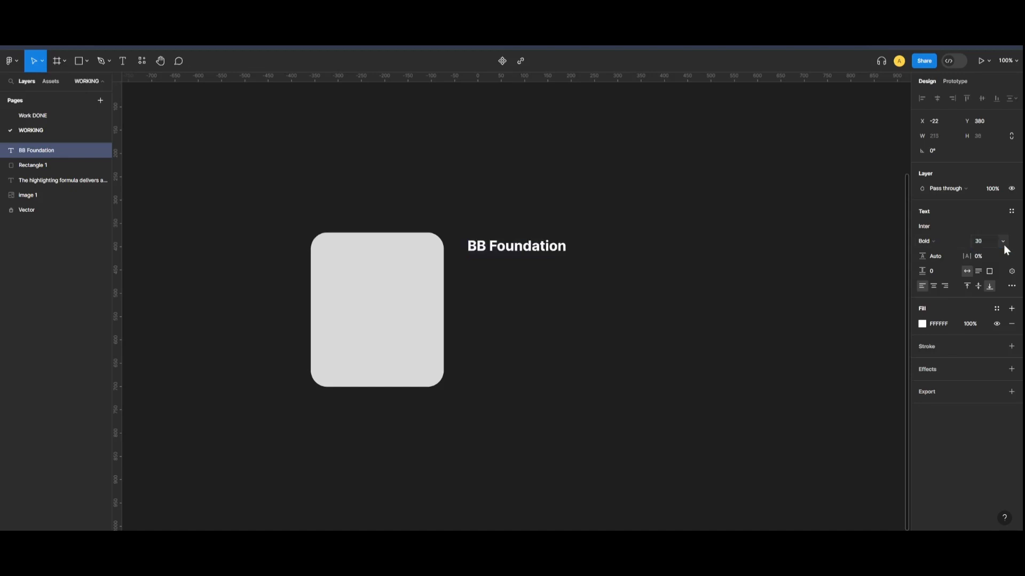
{"action": "key", "text": "Escape"}
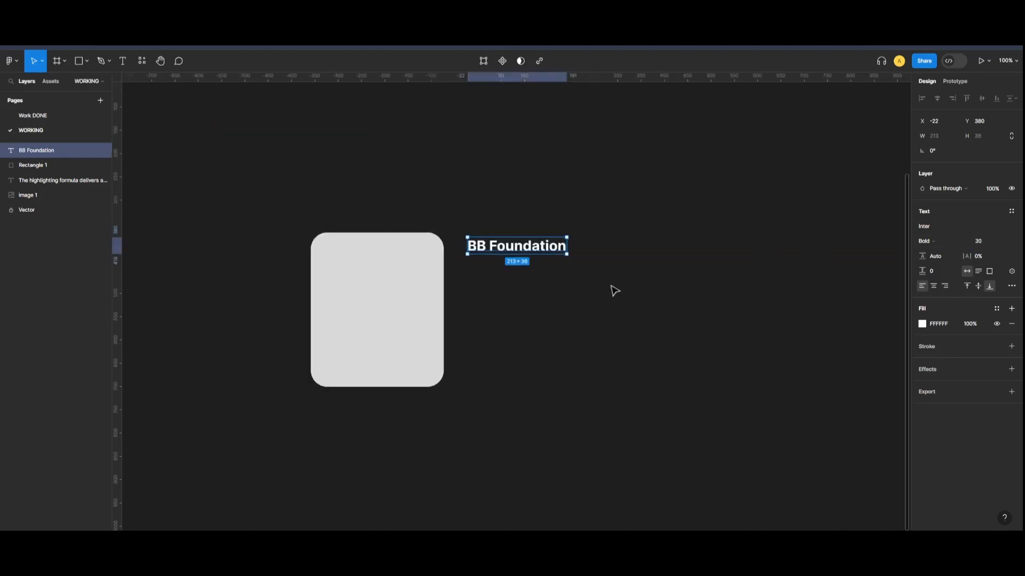
- Shrink the rounded rectangle further and reposition it and the title so they sit closely side by side
{"action": "left_click_drag", "start_coordinate": [550, 263], "coordinate": [546, 258]}
{"action": "left_click", "coordinate": [366, 289]}
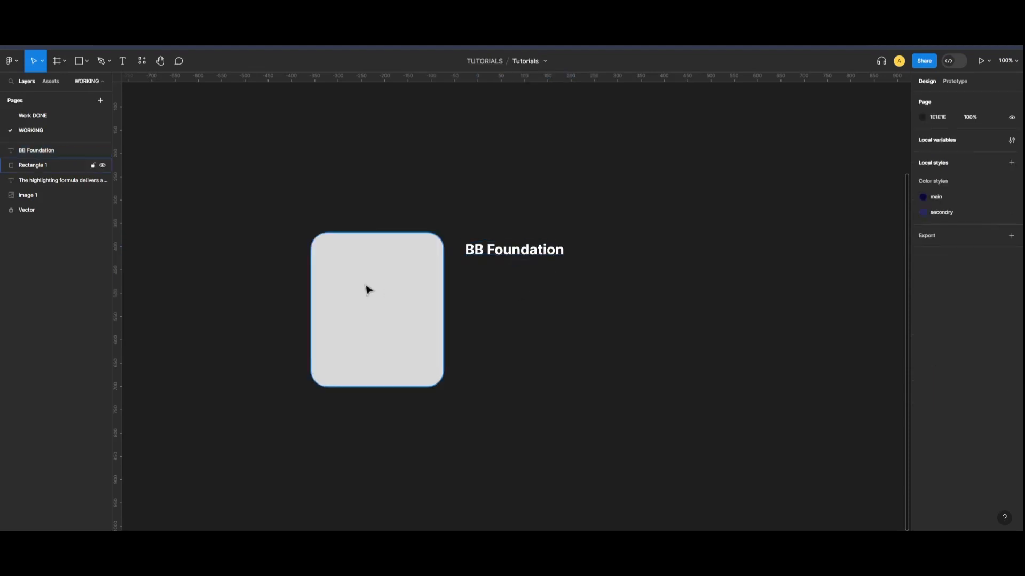
{"action": "left_click_drag", "start_coordinate": [444, 233], "coordinate": [433, 245]}
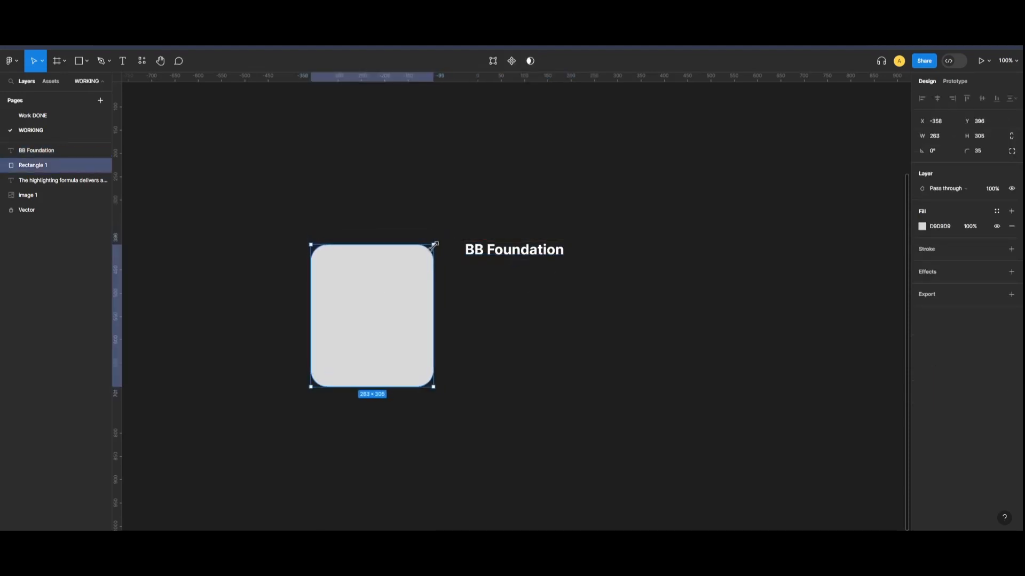
{"action": "left_click_drag", "start_coordinate": [335, 277], "coordinate": [364, 268]}
{"action": "left_click_drag", "start_coordinate": [460, 378], "coordinate": [455, 372]}
{"action": "left_click_drag", "start_coordinate": [523, 264], "coordinate": [529, 268]}
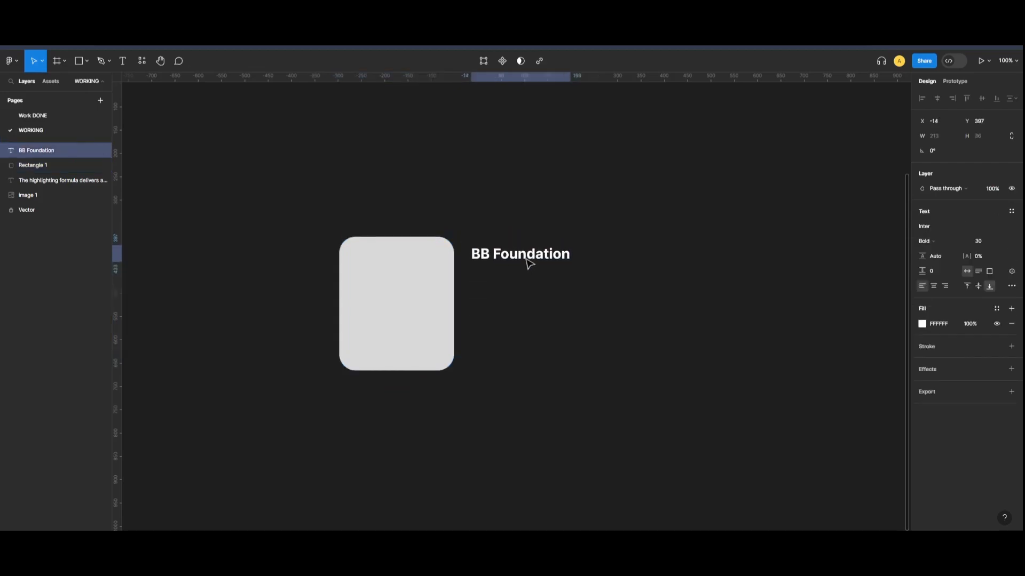
- Set the BB Foundation title's font size to 33
{"action": "key", "text": "Return"}
{"action": "left_click", "coordinate": [982, 241]}
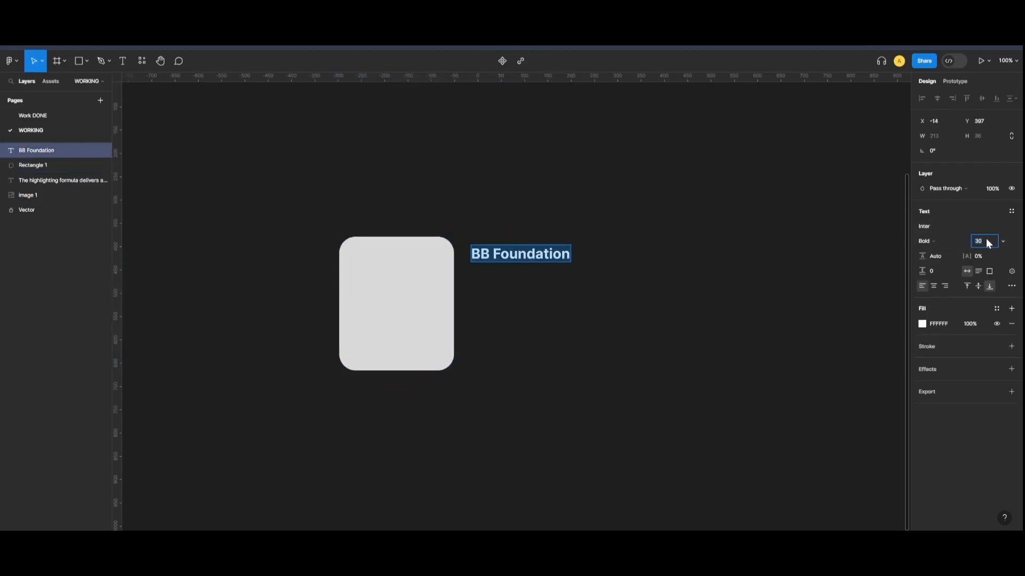
{"action": "type", "text": "33"}
{"action": "key", "text": "Return"}
{"action": "left_click", "coordinate": [515, 330]}
- Move the existing product description text directly below the BB Foundation title, aligned with its left edge
{"action": "scroll", "coordinate": [516, 329], "scroll_direction": "up", "scroll_amount": 1}
{"action": "key", "text": "ctrl+minus"}
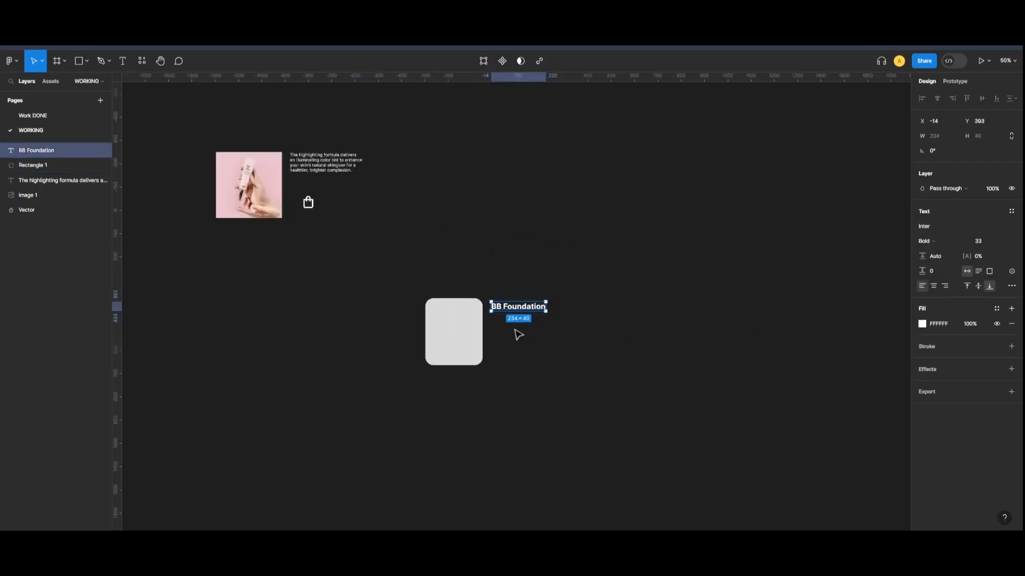
{"action": "left_click", "coordinate": [577, 263]}
{"action": "left_click_drag", "start_coordinate": [308, 173], "coordinate": [516, 332]}
{"action": "left_click", "coordinate": [576, 389]}
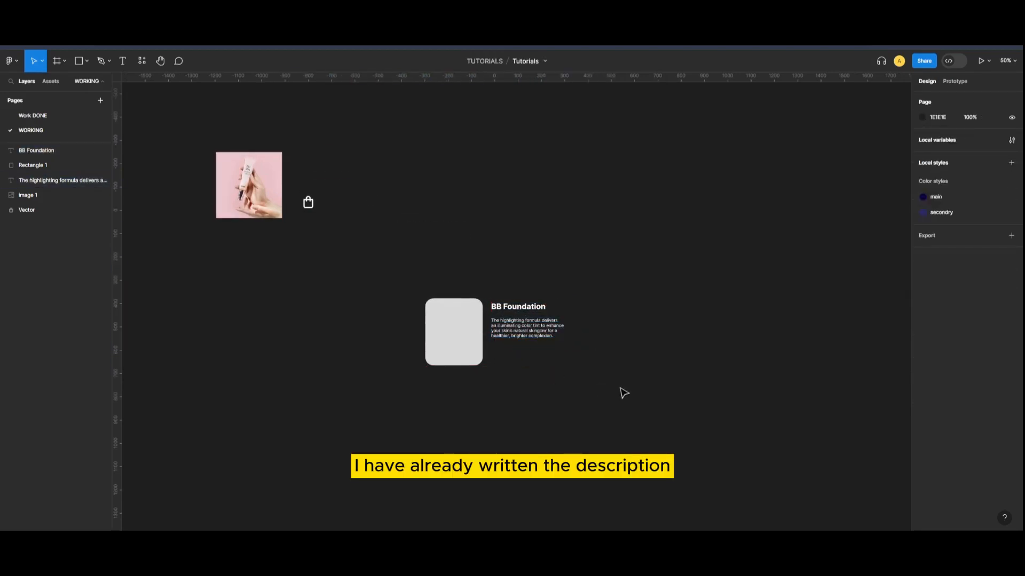
{"action": "key", "text": "ctrl+plus"}
{"action": "key", "text": "ctrl+minus"}
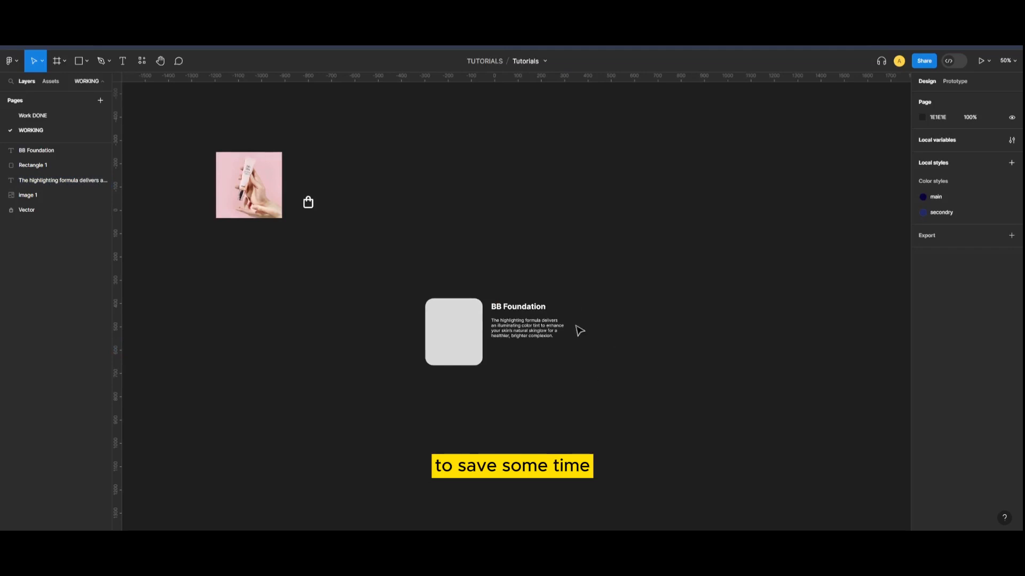
{"action": "key", "text": "ctrl+plus"}
{"action": "double_click", "coordinate": [576, 316]}
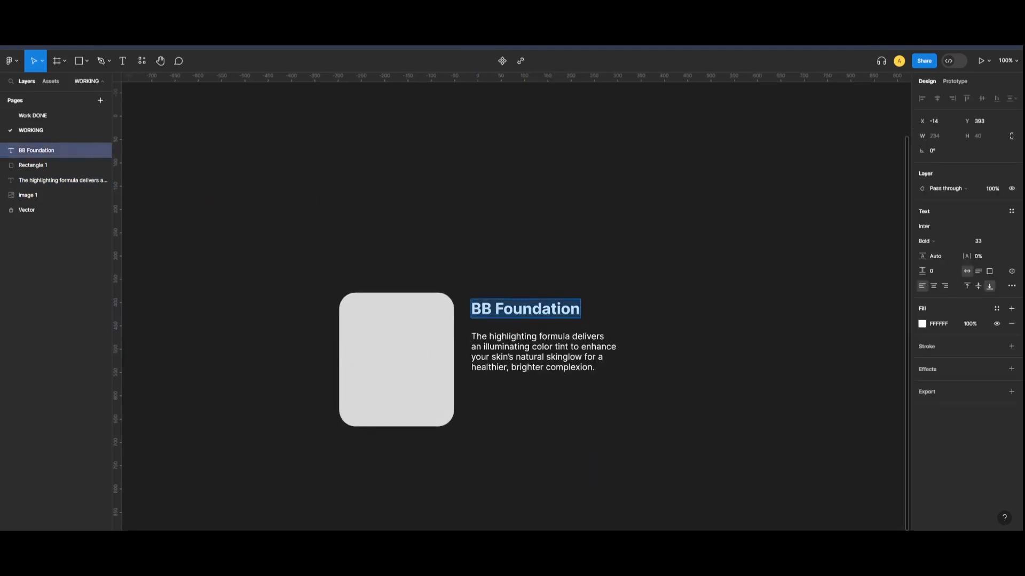
{"action": "left_click", "coordinate": [586, 312]}
{"action": "key", "text": "Escape"}
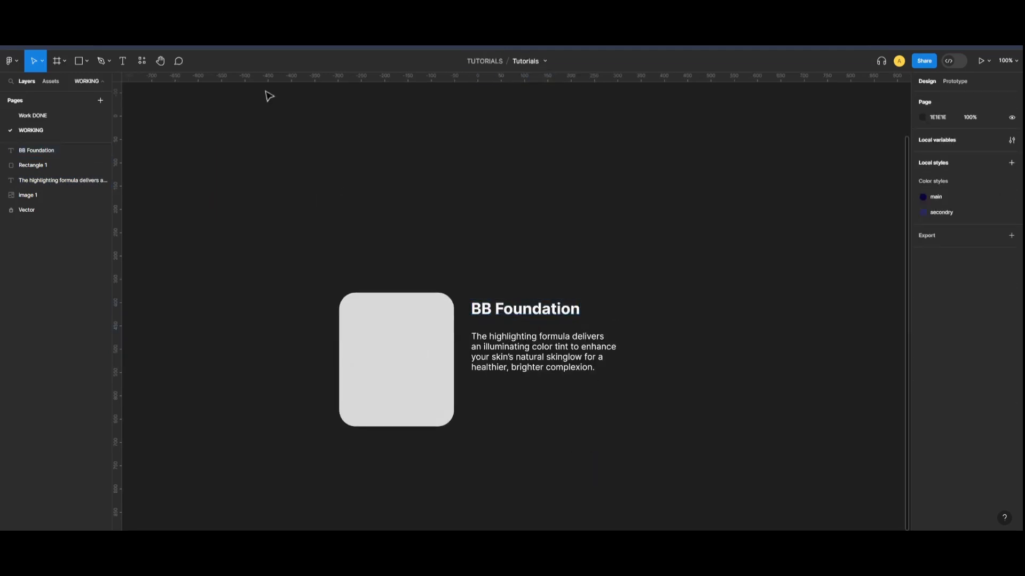
- Add the price text "50$" beside the BB Foundation title
{"action": "left_click", "coordinate": [122, 61]}
{"action": "left_click", "coordinate": [619, 325]}
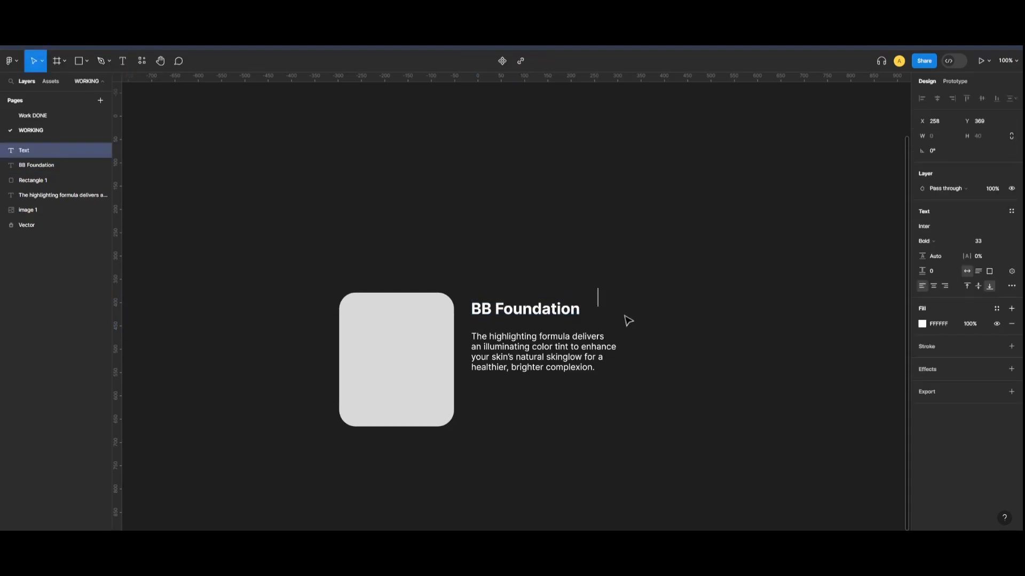
{"action": "type", "text": "50$"}
- Try the Light weight on the 50$ price text, then set its weight to Regular
{"action": "key", "text": "ctrl+a"}
{"action": "left_click", "coordinate": [928, 241]}
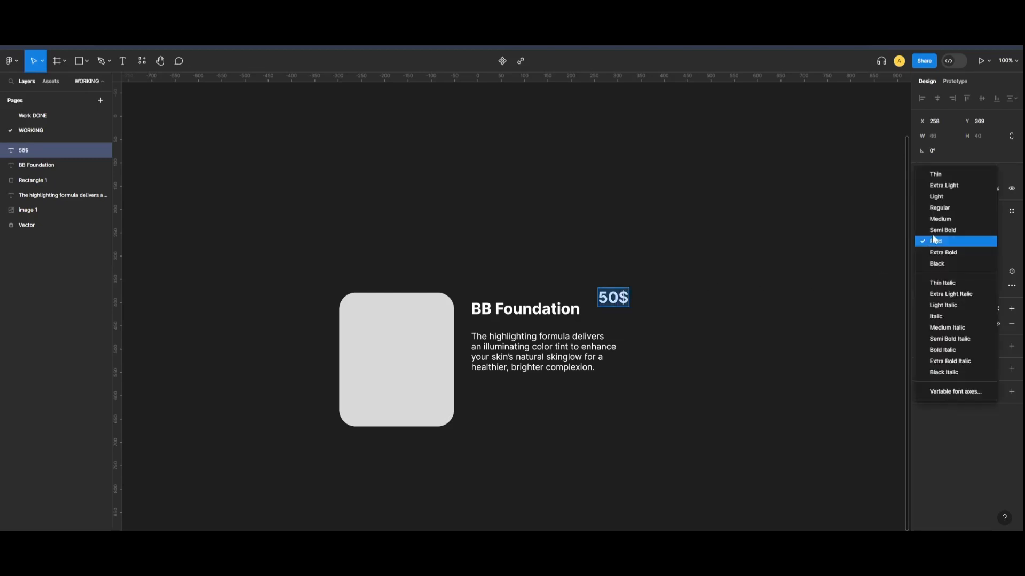
{"action": "left_click", "coordinate": [931, 233]}
{"action": "left_click", "coordinate": [935, 240]}
{"action": "left_click", "coordinate": [940, 219]}
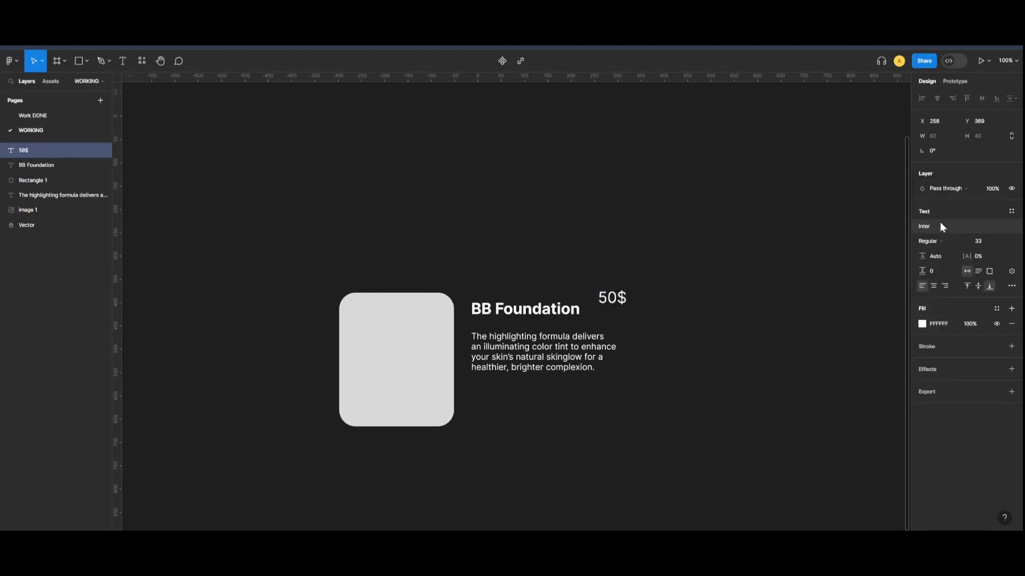
{"action": "left_click", "coordinate": [942, 239]}
{"action": "left_click", "coordinate": [940, 232]}
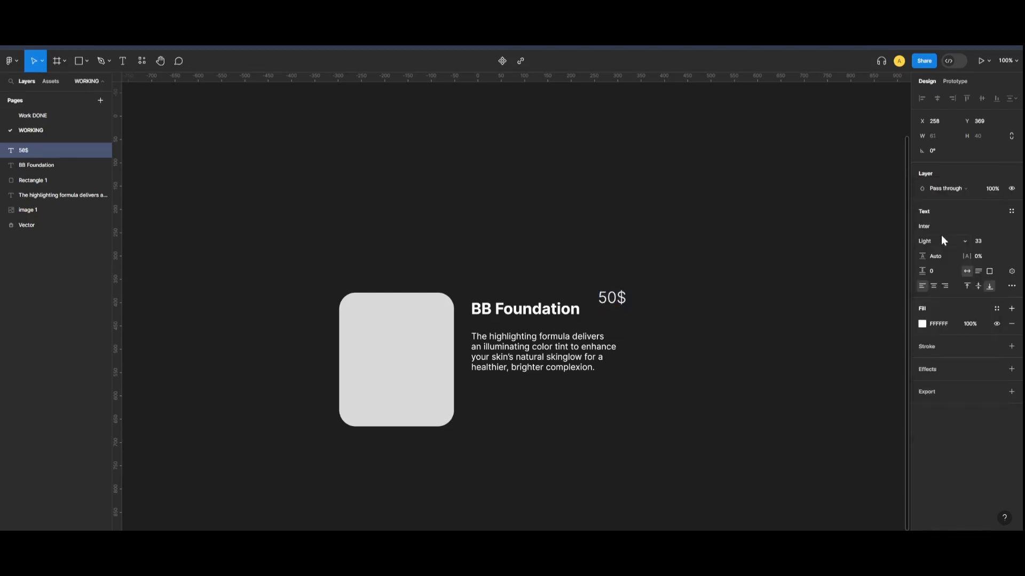
{"action": "key", "text": "Escape"}
{"action": "left_click", "coordinate": [928, 241]}
{"action": "left_click", "coordinate": [939, 254]}
{"action": "left_click", "coordinate": [755, 302]}
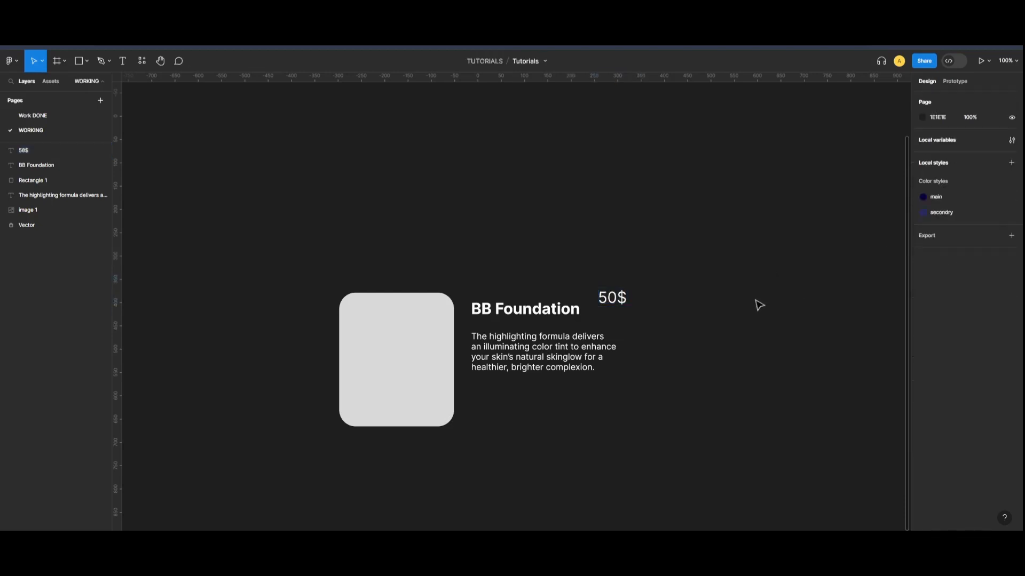
- Place the 50$ price level with the title and combine both texts in a horizontal auto layout with a gap of 43
{"action": "left_click_drag", "start_coordinate": [624, 299], "coordinate": [635, 310]}
{"action": "left_click_drag", "start_coordinate": [691, 296], "coordinate": [517, 317]}
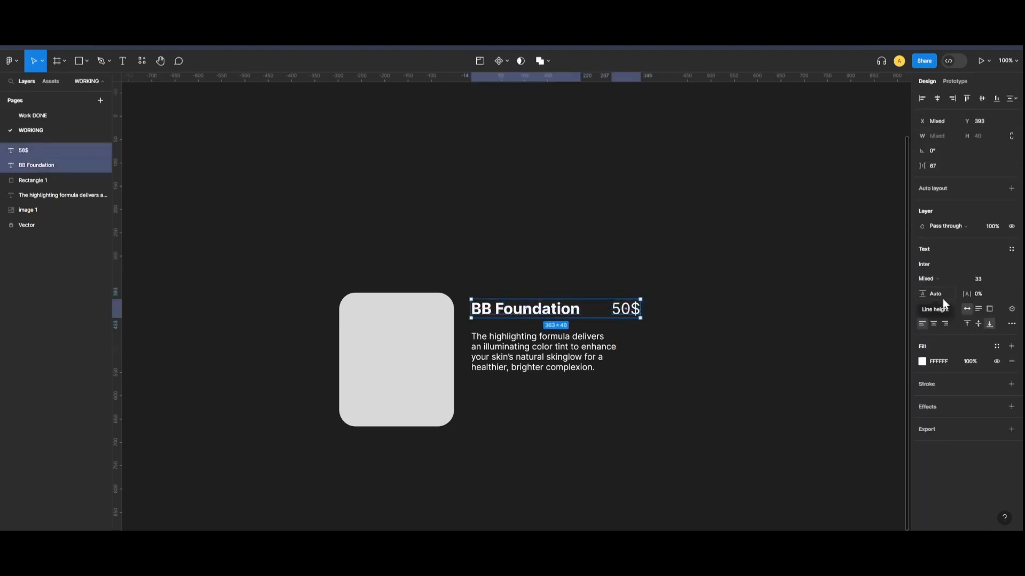
{"action": "key", "text": "shift+a"}
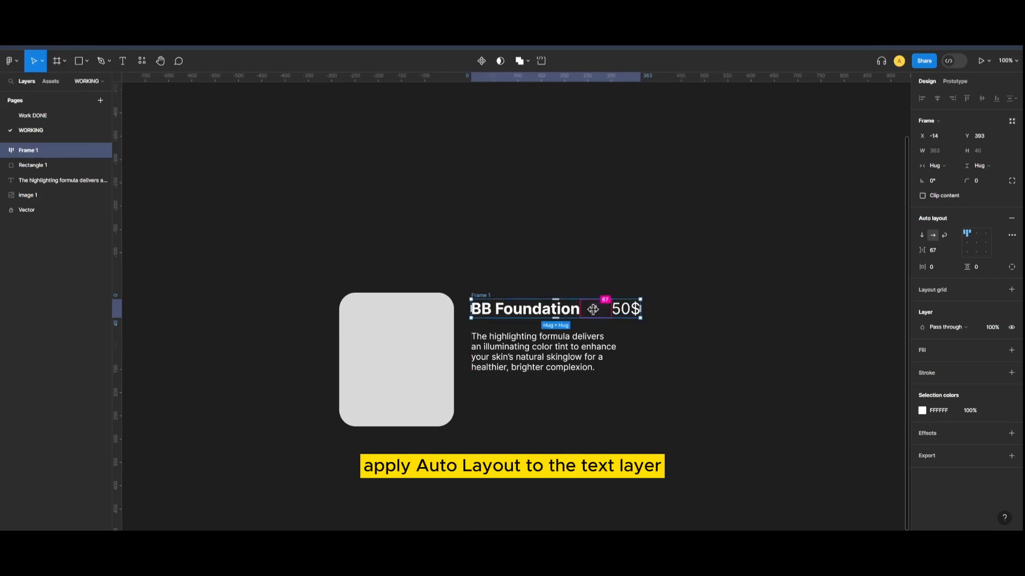
{"action": "left_click_drag", "start_coordinate": [593, 310], "coordinate": [589, 309]}
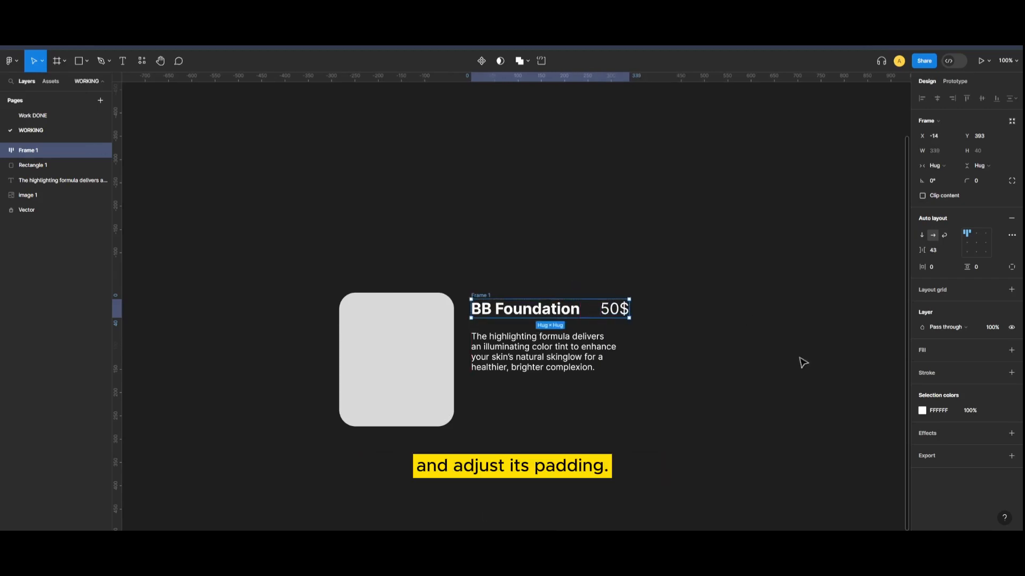
{"action": "left_click", "coordinate": [600, 400]}
{"action": "left_click", "coordinate": [521, 308]}
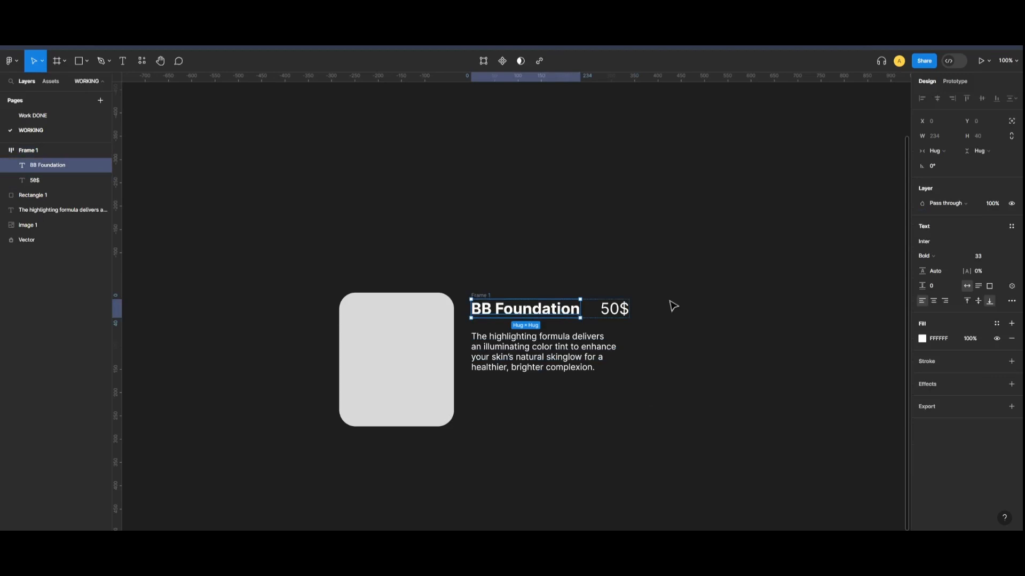
{"action": "left_click", "coordinate": [557, 364]}
{"action": "left_click", "coordinate": [691, 397]}
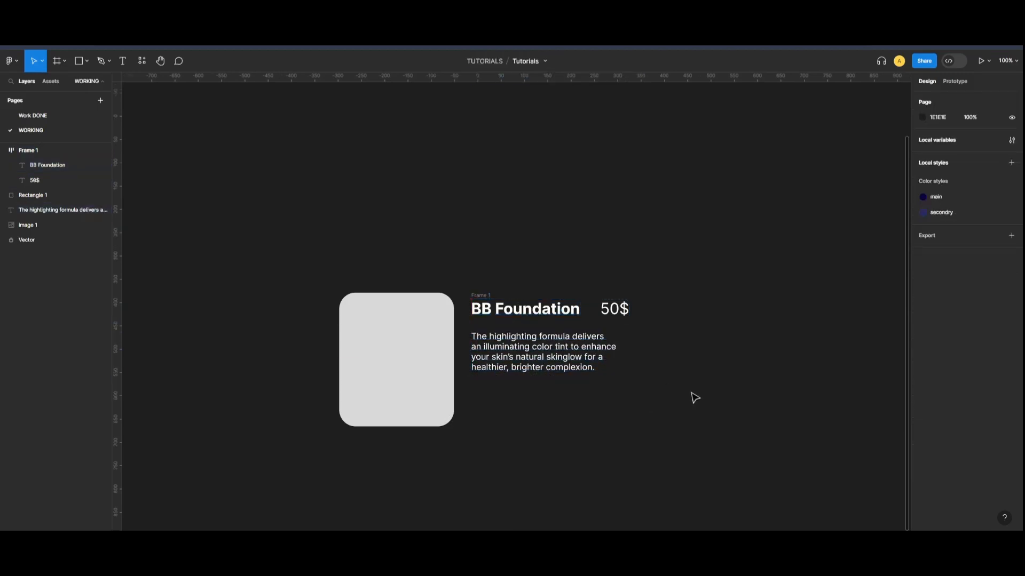
{"action": "key", "text": "minus"}
{"action": "key", "text": "plus"}
{"action": "left_click", "coordinate": [550, 312]}
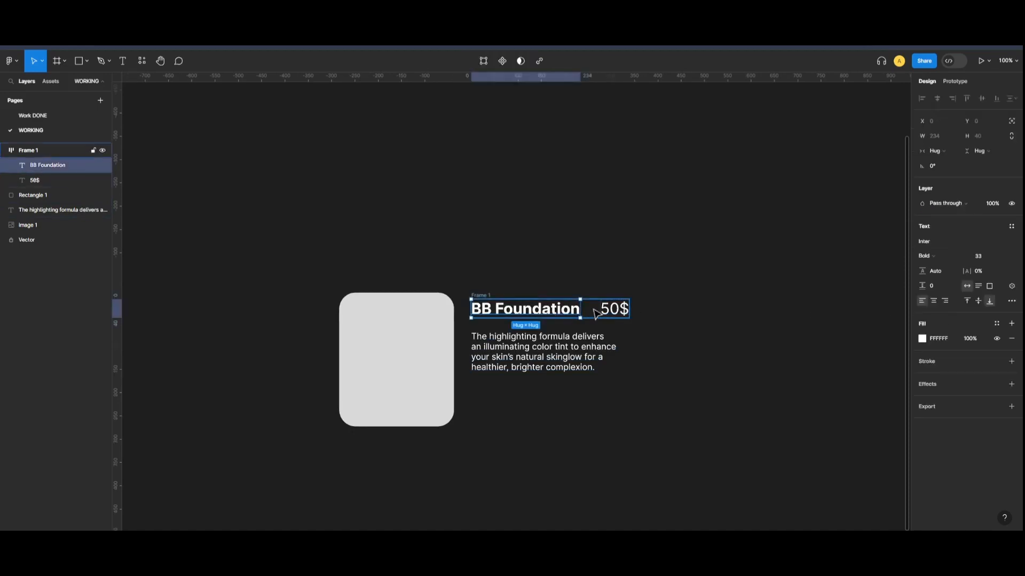
- Set both the horizontal and vertical padding of the title-and-price auto layout frame to 4
{"action": "left_click", "coordinate": [593, 313]}
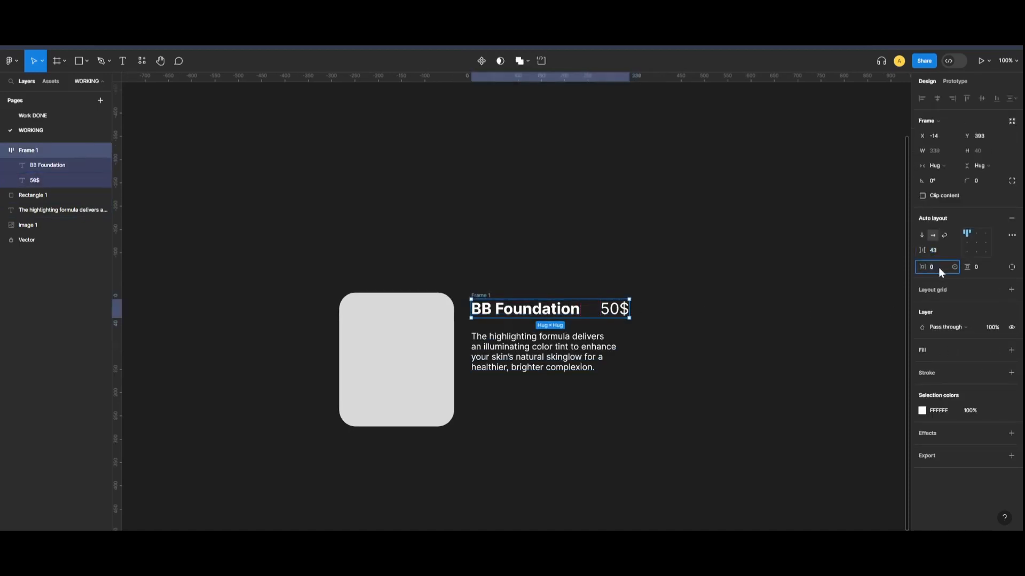
{"action": "key", "text": "Up"}
{"action": "key", "text": "Up"}
{"action": "key", "text": "Up"}
{"action": "key", "text": "Up"}
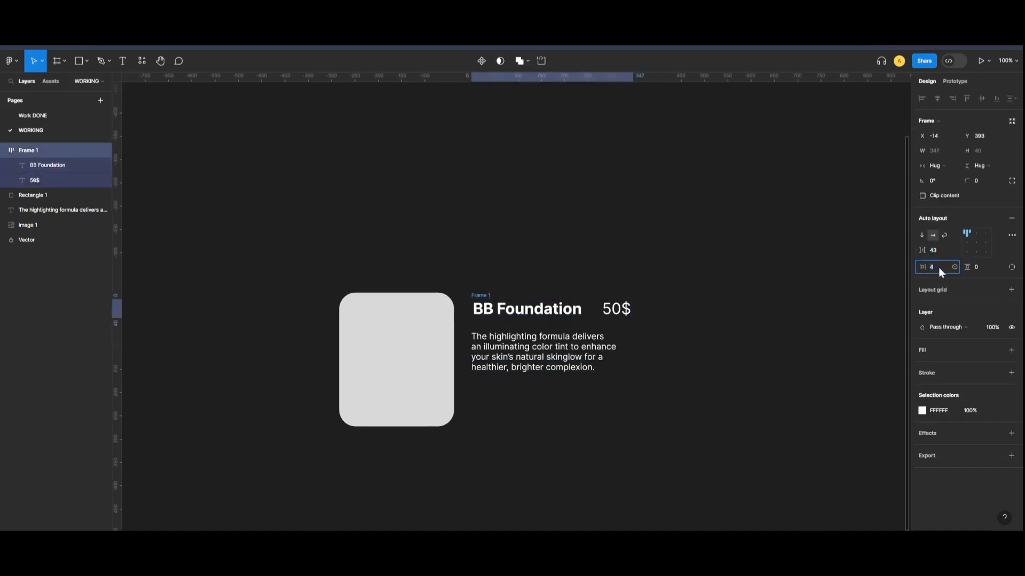
{"action": "left_click", "coordinate": [986, 264]}
{"action": "key", "text": "Up"}
{"action": "key", "text": "Up"}
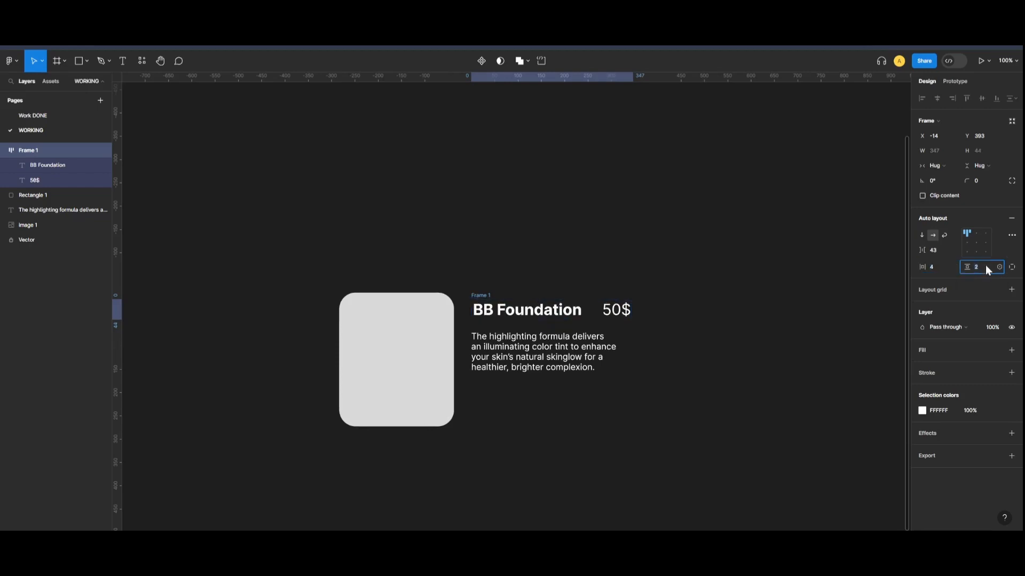
{"action": "key", "text": "Up"}
{"action": "key", "text": "Up"}
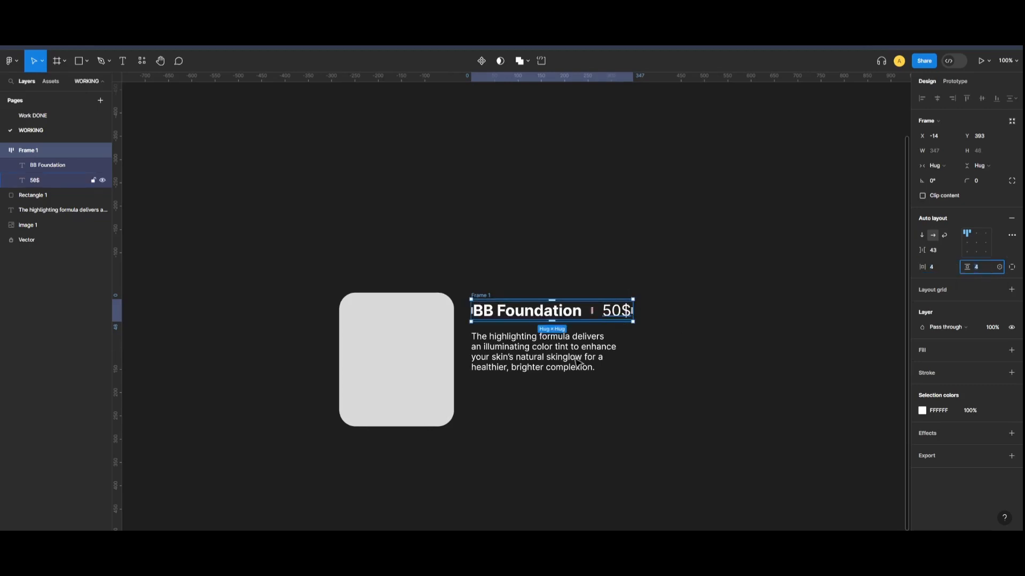
- Wrap the description text in an auto layout frame and set its horizontal and vertical padding to 4
{"action": "left_click", "coordinate": [571, 366]}
{"action": "key", "text": "shift+a"}
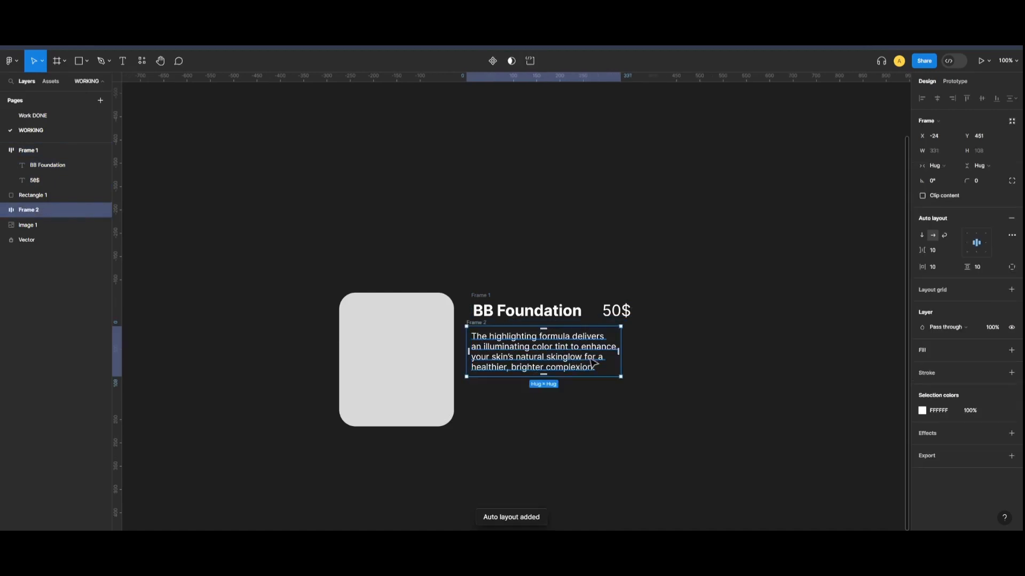
{"action": "left_click", "coordinate": [940, 268]}
{"action": "type", "text": "4"}
{"action": "left_click", "coordinate": [980, 268]}
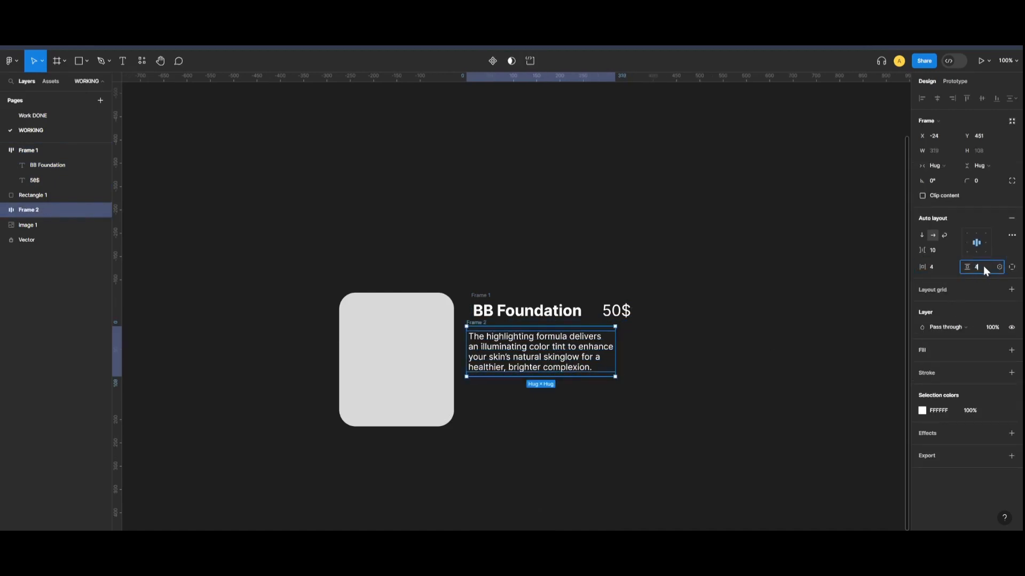
{"action": "key", "text": "Return"}
{"action": "left_click", "coordinate": [675, 415]}
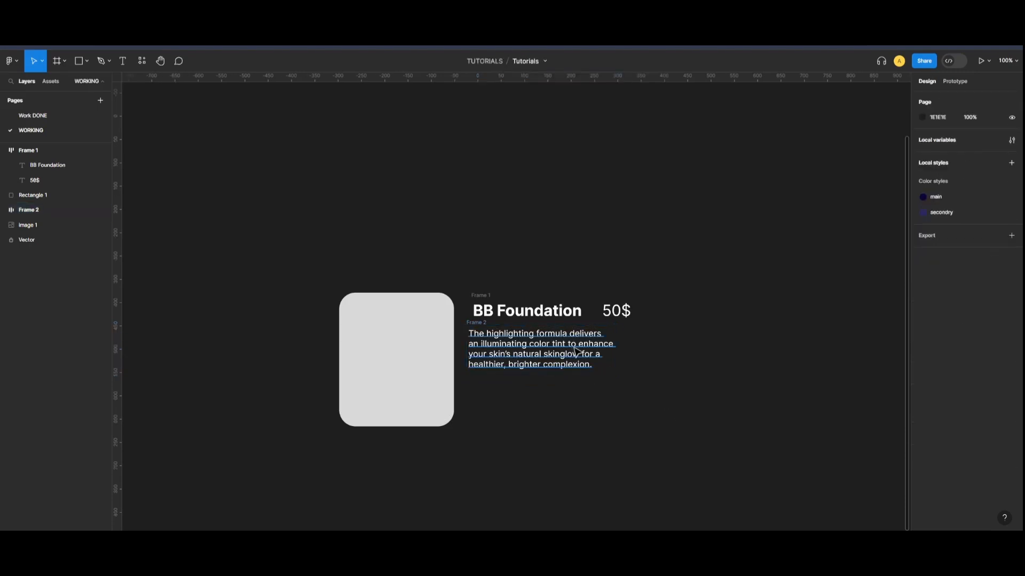
- Set the horizontal padding of the description's auto layout frame to 8
{"action": "left_click", "coordinate": [557, 340]}
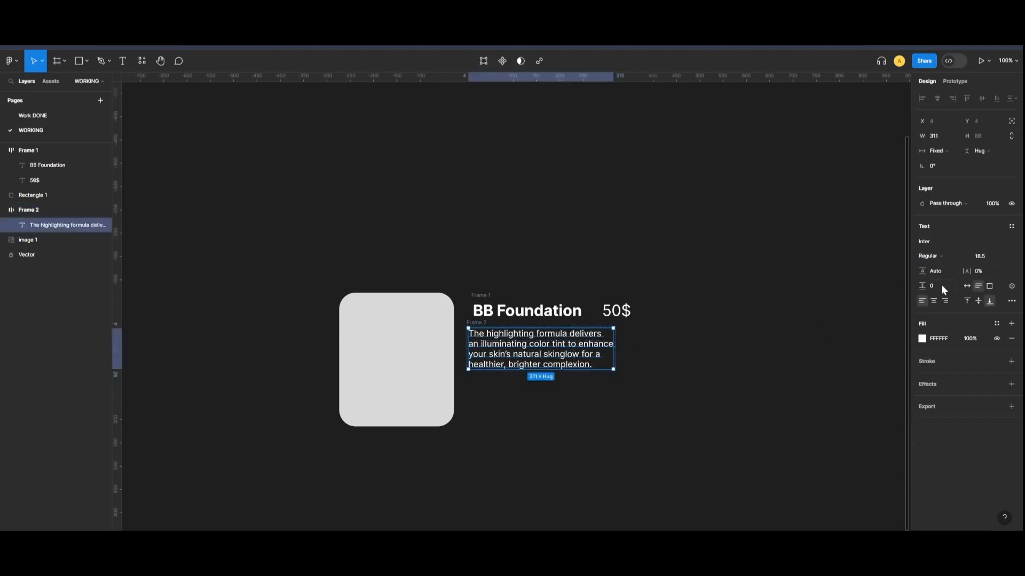
{"action": "left_click", "coordinate": [471, 321]}
{"action": "left_click", "coordinate": [467, 330]}
{"action": "left_click", "coordinate": [526, 320]}
{"action": "left_click", "coordinate": [29, 210]}
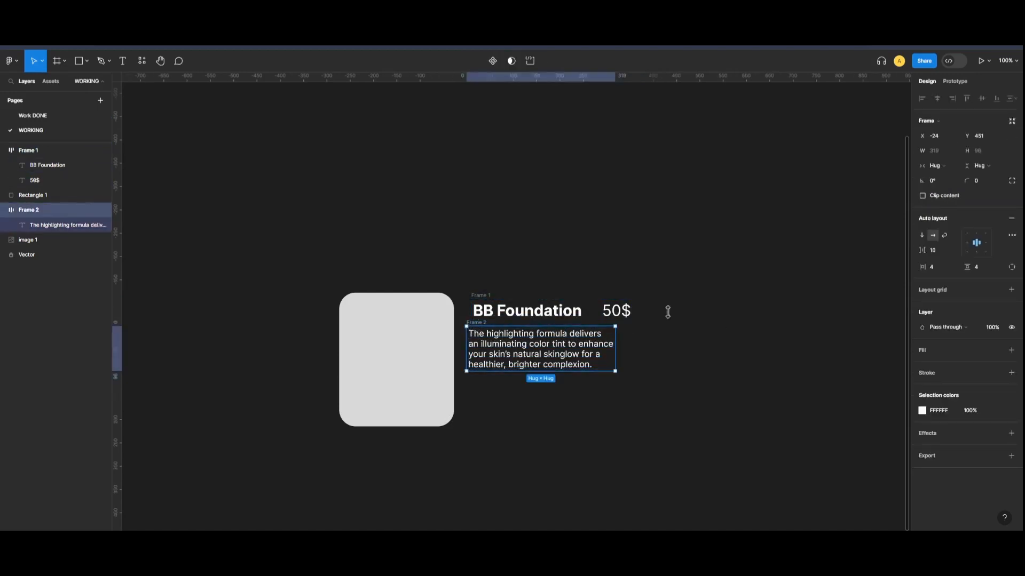
{"action": "key", "text": "Up"}
{"action": "key", "text": "Up"}
{"action": "key", "text": "Up"}
{"action": "key", "text": "Up"}
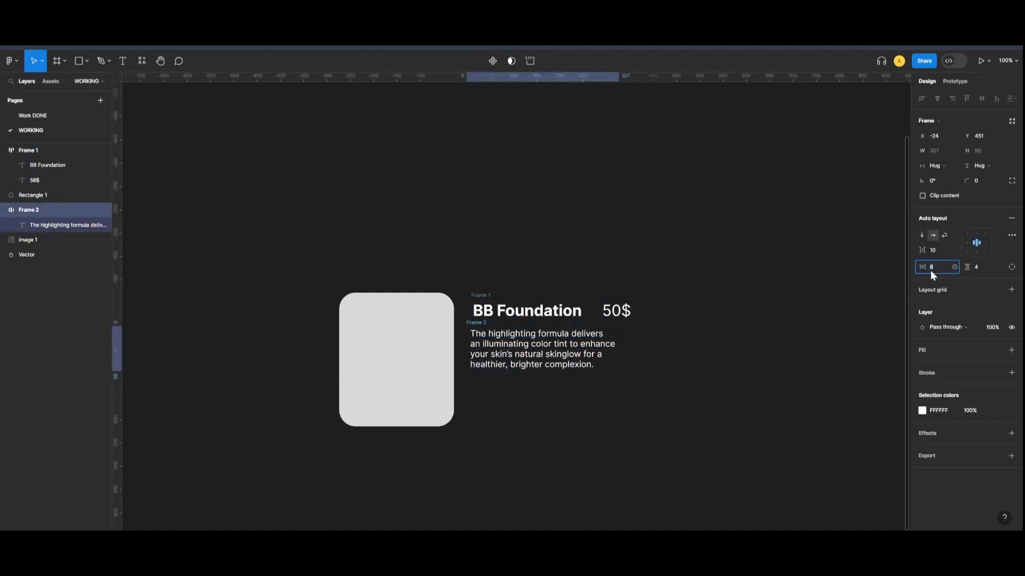
- Set the vertical padding of the description's auto layout frame to 21
{"action": "left_click", "coordinate": [984, 269]}
{"action": "key", "text": "Up"}
{"action": "key", "text": "Up"}
{"action": "key", "text": "Up"}
{"action": "key", "text": "Up"}
{"action": "key", "text": "Up"}
{"action": "key", "text": "Up"}
{"action": "key", "text": "Up"}
{"action": "key", "text": "Up"}
{"action": "key", "text": "Up"}
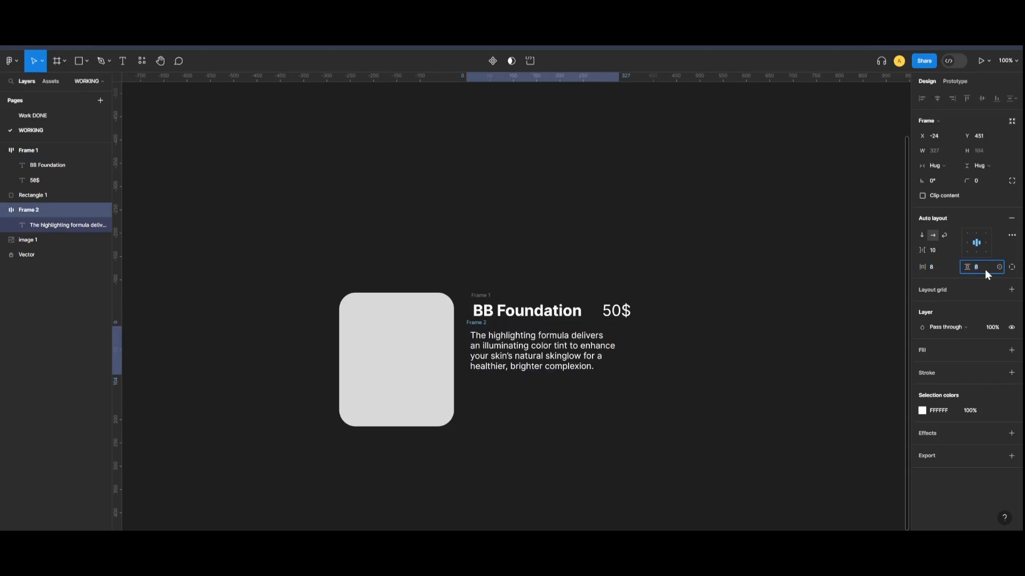
{"action": "key", "text": "Up"}
{"action": "key", "text": "Up"}
{"action": "key", "text": "Up"}
{"action": "key", "text": "Up"}
{"action": "key", "text": "Up"}
{"action": "key", "text": "Up"}
{"action": "key", "text": "Up"}
{"action": "key", "text": "Up"}
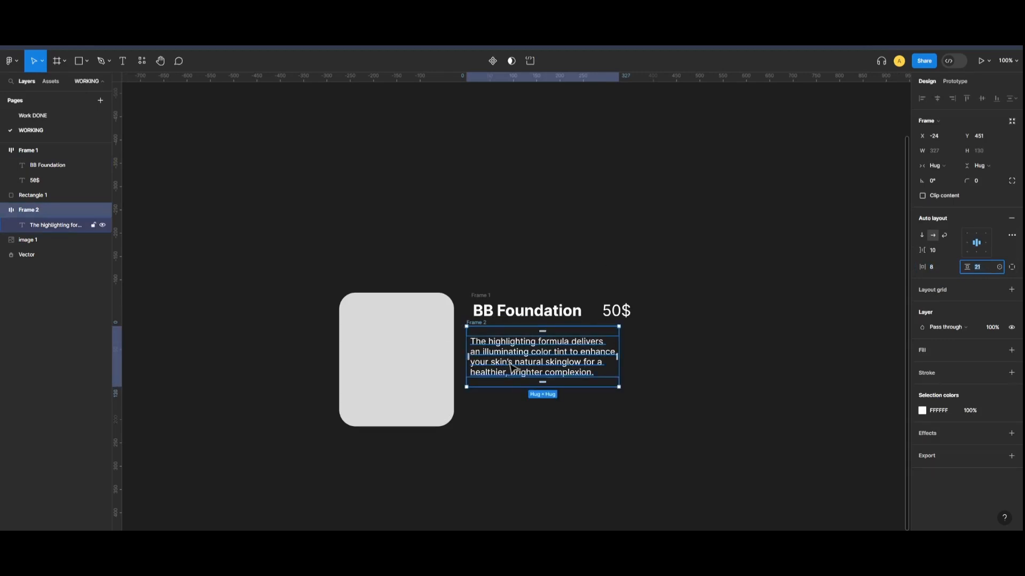
- Set the horizontal padding of the title-and-price frame to 0
{"action": "left_click", "coordinate": [510, 315]}
{"action": "left_click", "coordinate": [484, 297]}
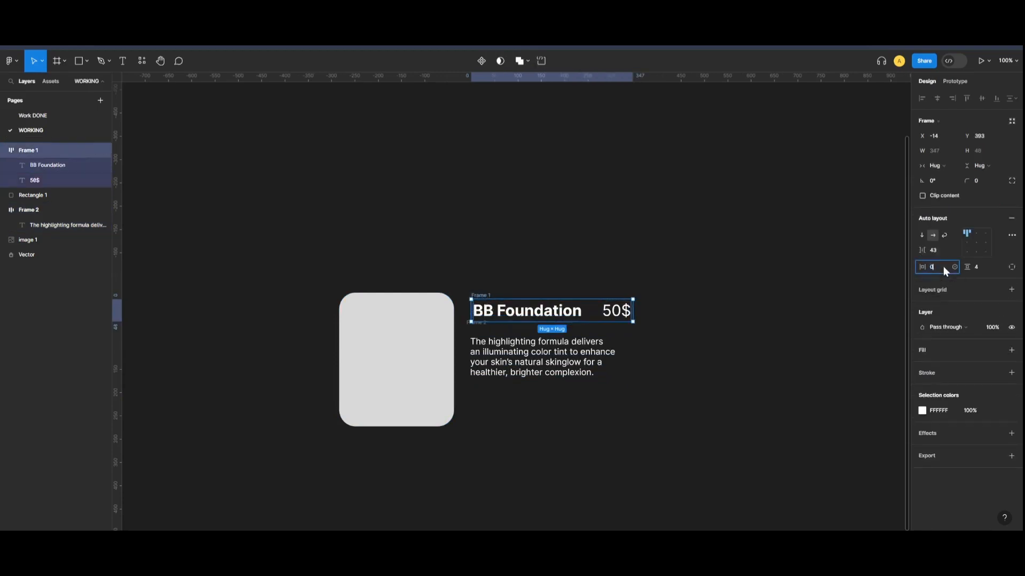
{"action": "key", "text": "Return"}
{"action": "left_click", "coordinate": [741, 348]}
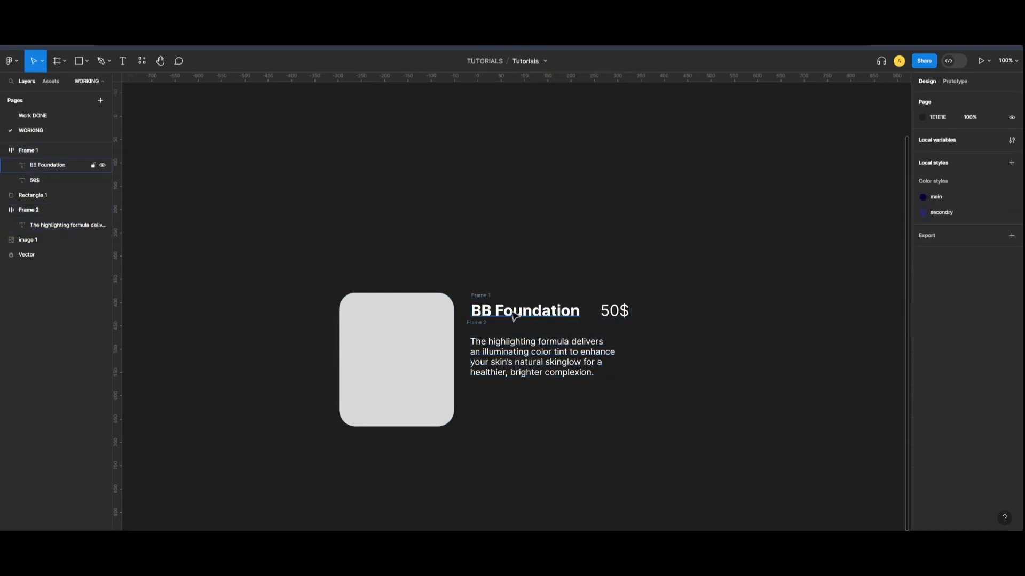
- Set the horizontal padding of the description frame to 0
{"action": "left_click", "coordinate": [502, 350]}
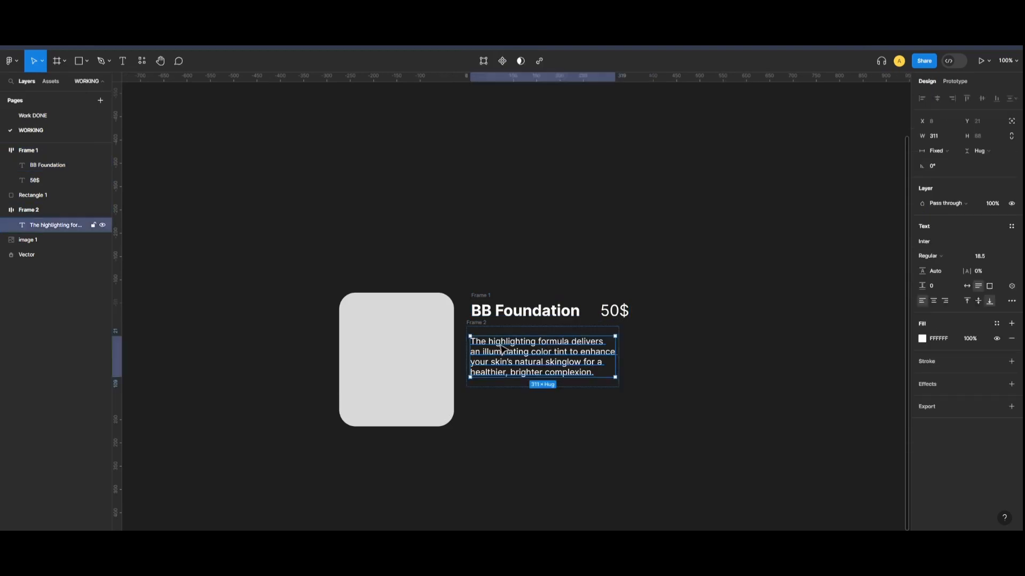
{"action": "left_click", "coordinate": [472, 323]}
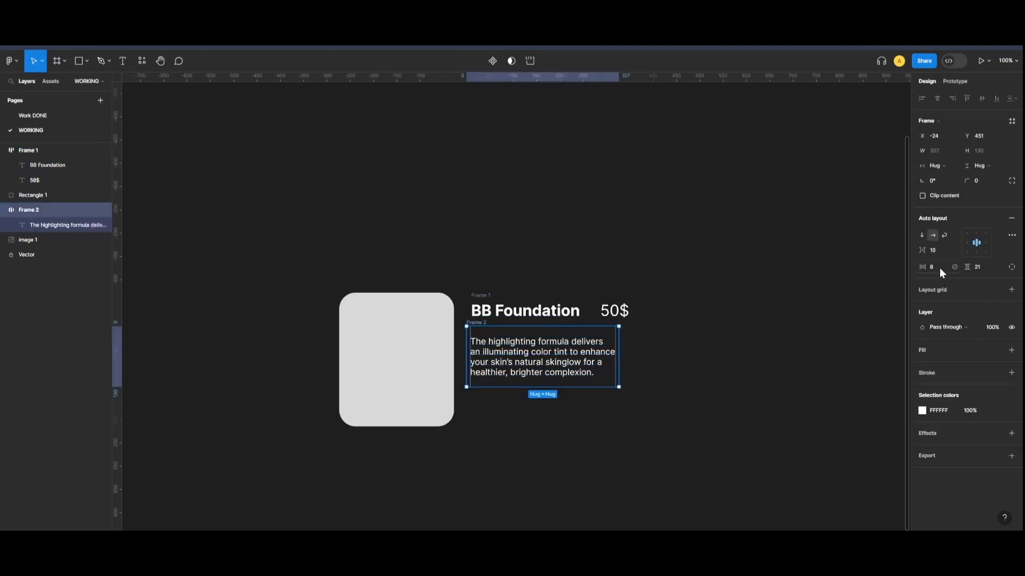
{"action": "type", "text": "0"}
{"action": "key", "text": "Return"}
{"action": "left_click", "coordinate": [690, 375]}
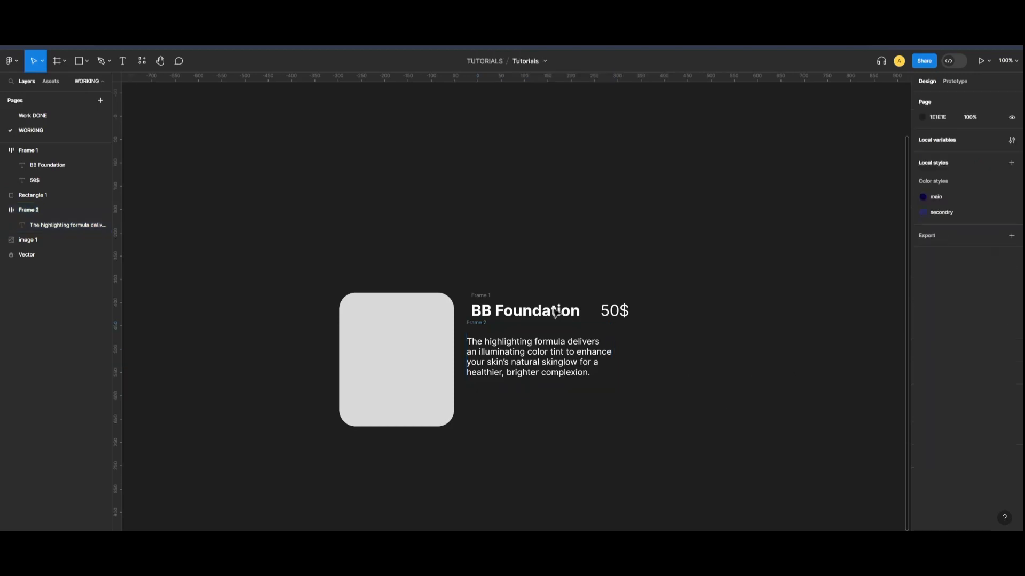
- Align the title-and-price frame with the description frame's left edge and shift both frames slightly down
{"action": "left_click", "coordinate": [486, 295]}
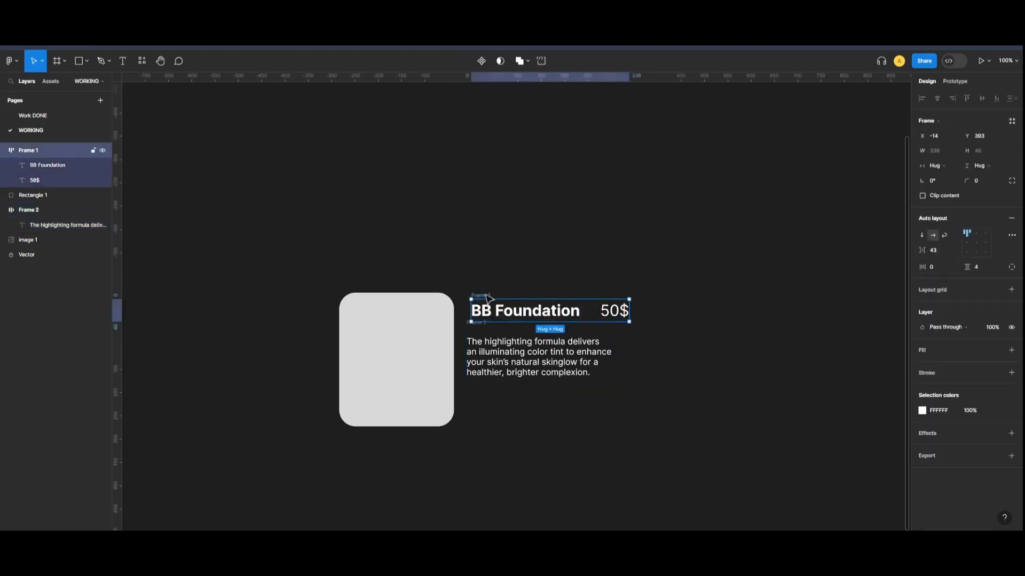
{"action": "left_click_drag", "start_coordinate": [486, 296], "coordinate": [482, 295]}
{"action": "left_click", "coordinate": [757, 425]}
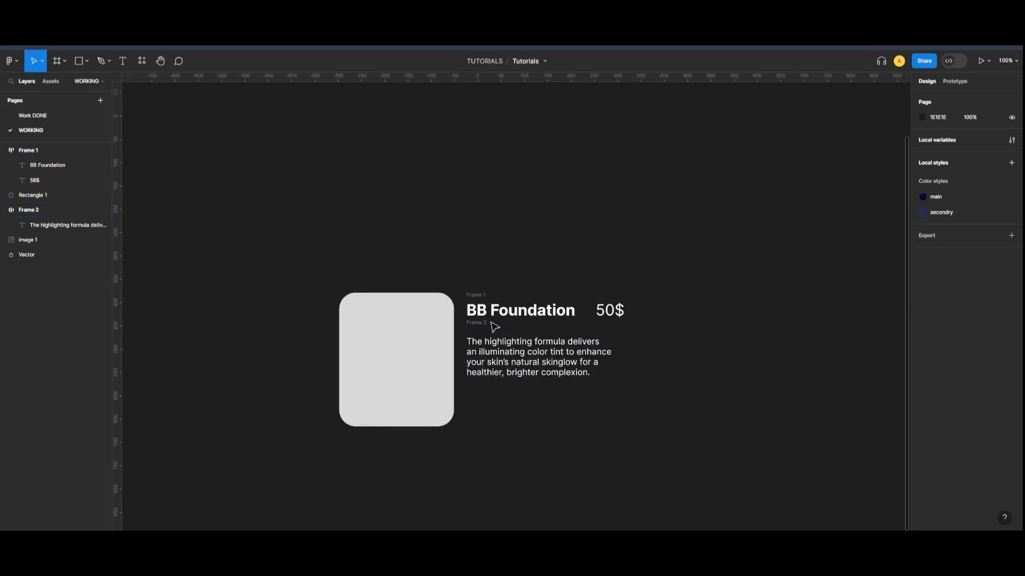
{"action": "mouse_move", "coordinate": [482, 323]}
{"action": "left_mouse_down"}
{"action": "mouse_move", "coordinate": [483, 333]}
{"action": "mouse_move", "coordinate": [479, 307]}
{"action": "left_mouse_up"}
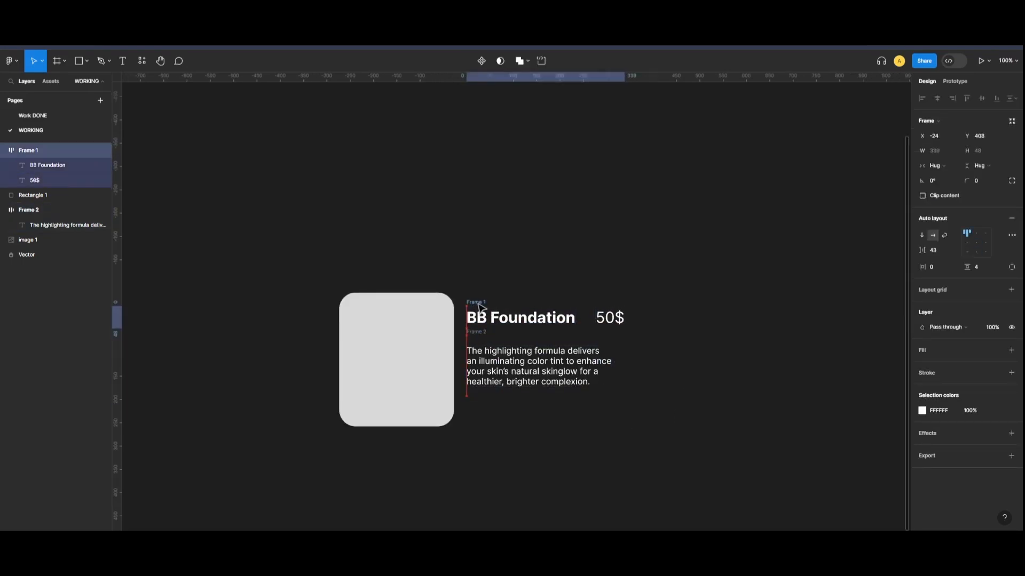
{"action": "left_click", "coordinate": [666, 377]}
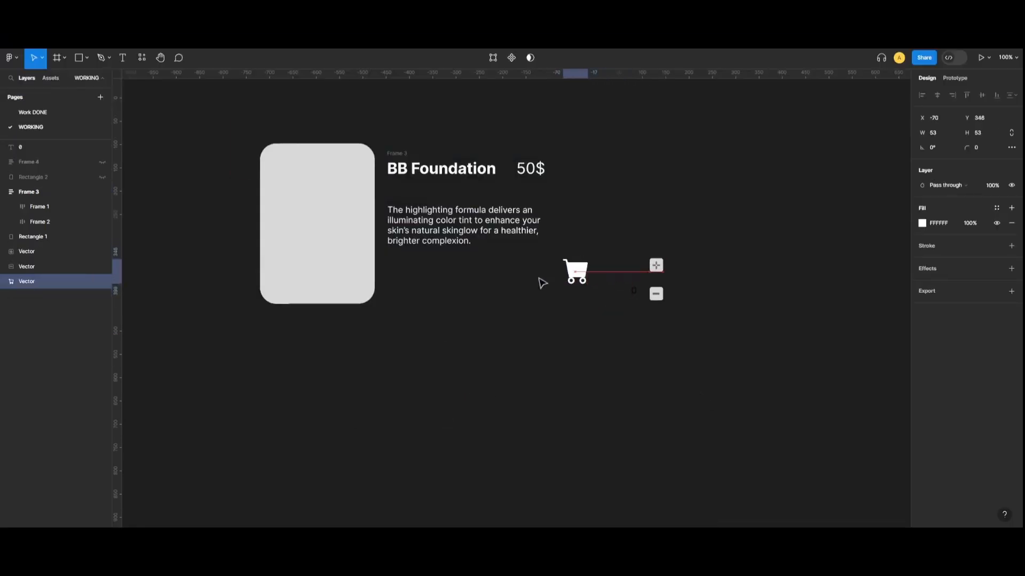
- Move the cart, plus and minus icons into a row below the description, with the cart at its left edge
{"action": "left_click_drag", "start_coordinate": [572, 282], "coordinate": [402, 283]}
{"action": "left_click", "coordinate": [440, 329]}
{"action": "left_click_drag", "start_coordinate": [656, 265], "coordinate": [427, 281]}
{"action": "left_click", "coordinate": [677, 304]}
{"action": "left_click", "coordinate": [475, 309]}
{"action": "left_click", "coordinate": [539, 265]}
{"action": "left_click", "coordinate": [523, 280]}
{"action": "left_click", "coordinate": [527, 280]}
{"action": "left_click_drag", "start_coordinate": [527, 280], "coordinate": [446, 271]}
{"action": "left_click", "coordinate": [474, 325]}
{"action": "left_click", "coordinate": [480, 399]}
{"action": "left_click", "coordinate": [459, 317]}
{"action": "key", "text": "ctrl+plus"}
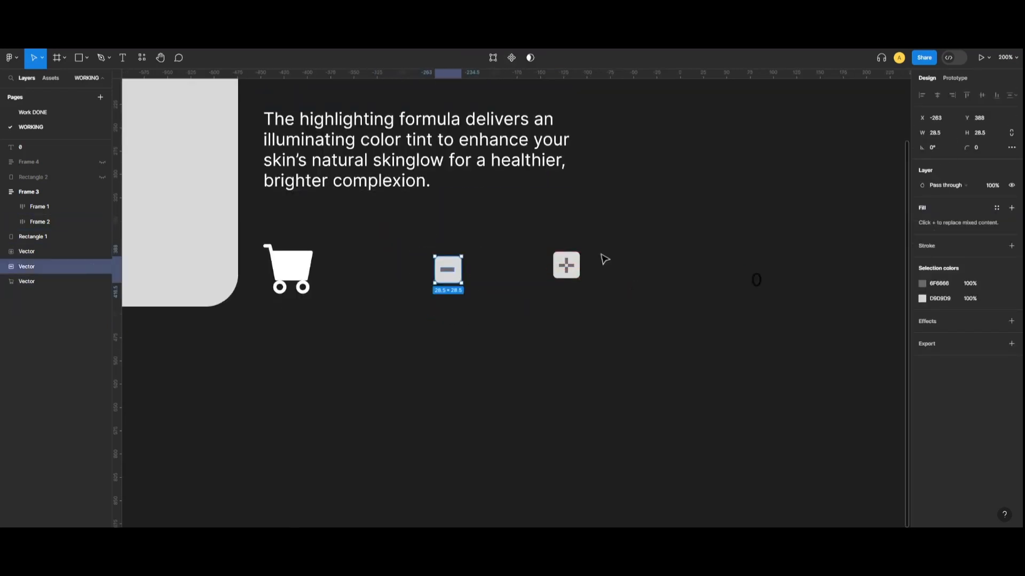
- Bring the cart, plus and minus icons close together in that order below the description text
{"action": "left_click_drag", "start_coordinate": [569, 275], "coordinate": [379, 280]}
{"action": "left_click_drag", "start_coordinate": [448, 271], "coordinate": [418, 272]}
{"action": "left_click_drag", "start_coordinate": [310, 274], "coordinate": [337, 270]}
{"action": "left_click", "coordinate": [350, 350]}
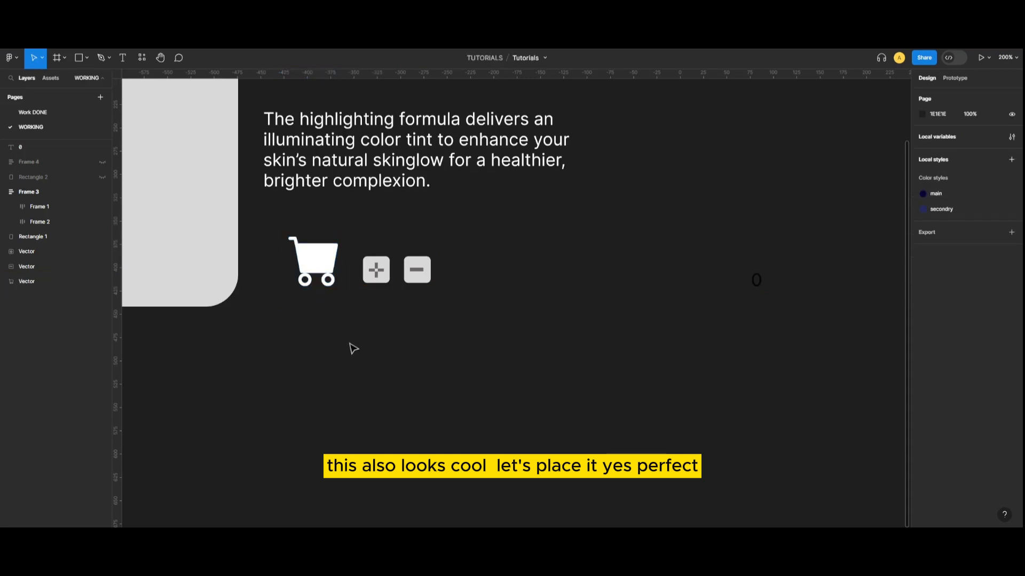
- Enlarge the cart icon to about 62 px high, keeping it beside the plus icon
{"action": "key", "text": "shift+0"}
{"action": "key", "text": "ctrl+plus"}
{"action": "left_click", "coordinate": [308, 284]}
{"action": "left_click_drag", "start_coordinate": [287, 290], "coordinate": [309, 265]}
{"action": "left_click", "coordinate": [437, 258]}
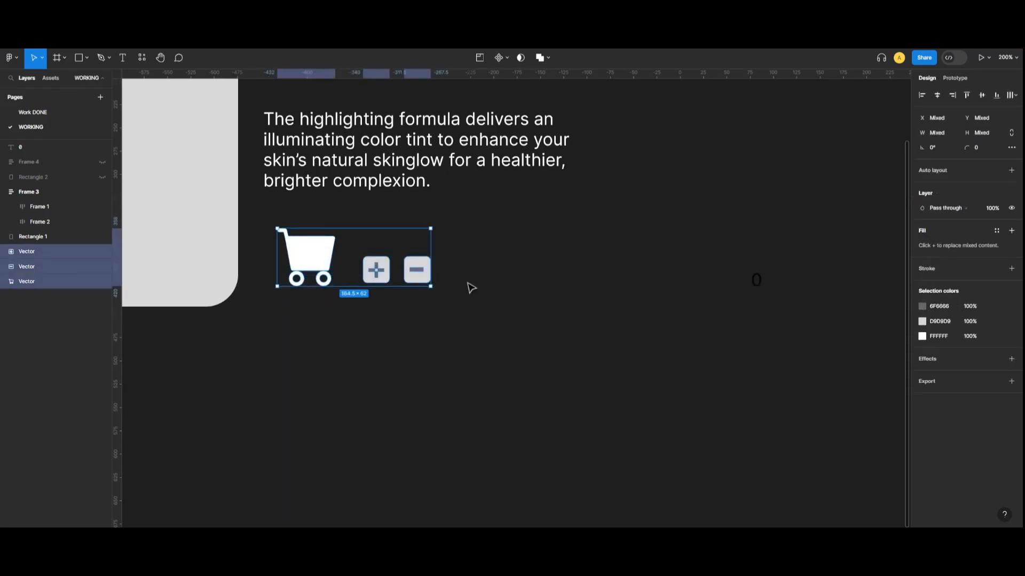
- Place the "0" text on the cart icon and set its font size to 22
{"action": "left_click", "coordinate": [801, 259]}
{"action": "left_click_drag", "start_coordinate": [758, 281], "coordinate": [312, 257]}
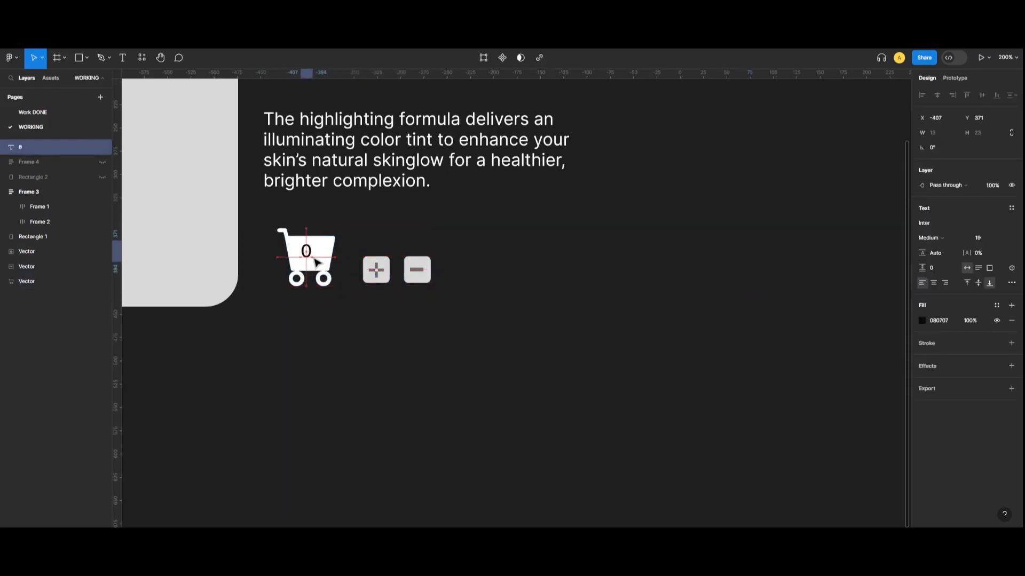
{"action": "double_click", "coordinate": [306, 251]}
{"action": "left_click", "coordinate": [982, 241]}
{"action": "type", "text": "22"}
{"action": "key", "text": "Return"}
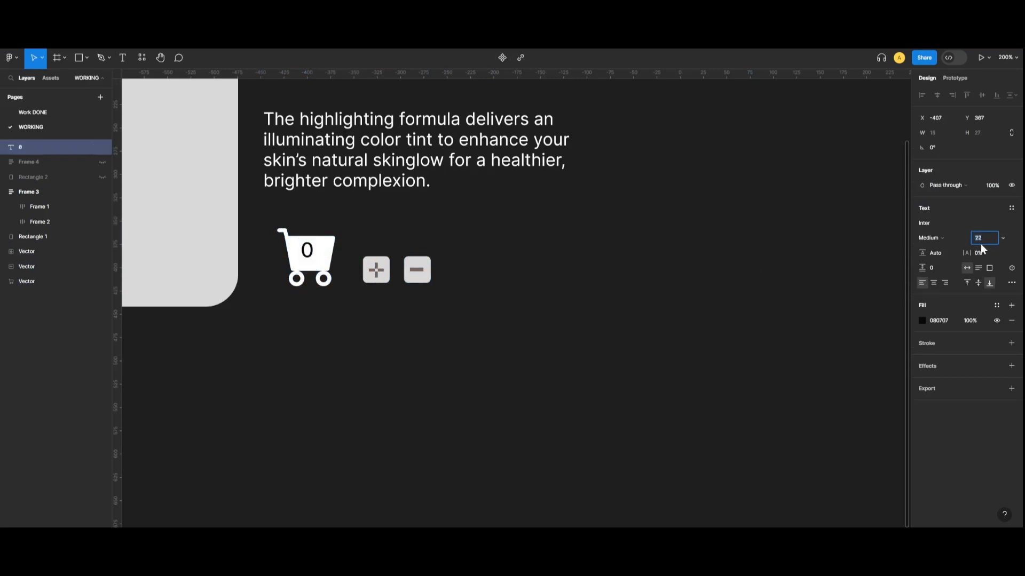
- Lower the "0" within the cart body and align its horizontal centre with the cart icon
{"action": "left_click_drag", "start_coordinate": [310, 254], "coordinate": [311, 266]}
{"action": "left_click", "coordinate": [310, 279]}
{"action": "left_click_drag", "start_coordinate": [367, 219], "coordinate": [296, 285]}
{"action": "left_click", "coordinate": [529, 192]}
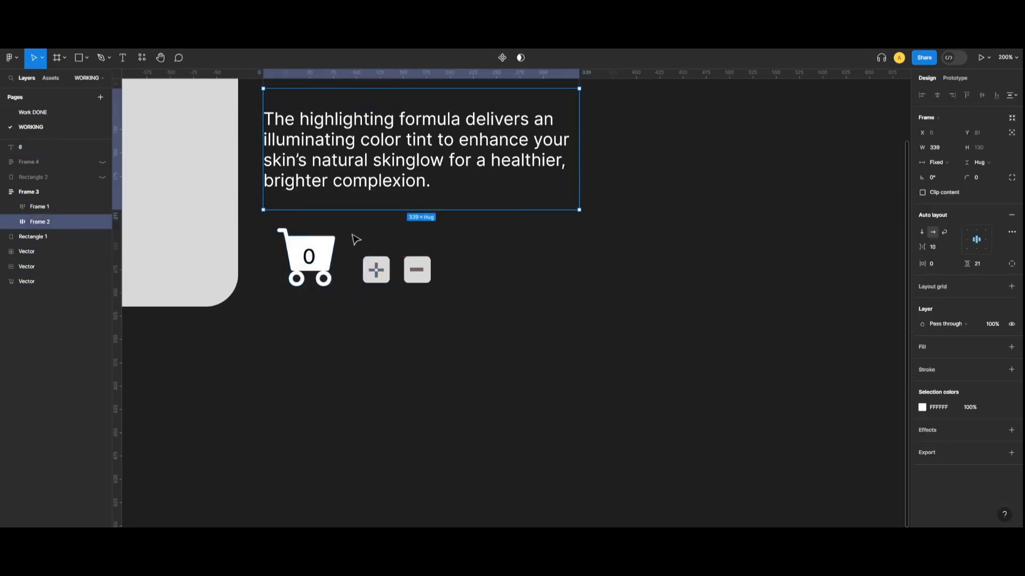
{"action": "left_click_drag", "start_coordinate": [347, 229], "coordinate": [313, 263]}
{"action": "left_click", "coordinate": [938, 96]}
{"action": "left_click", "coordinate": [704, 327]}
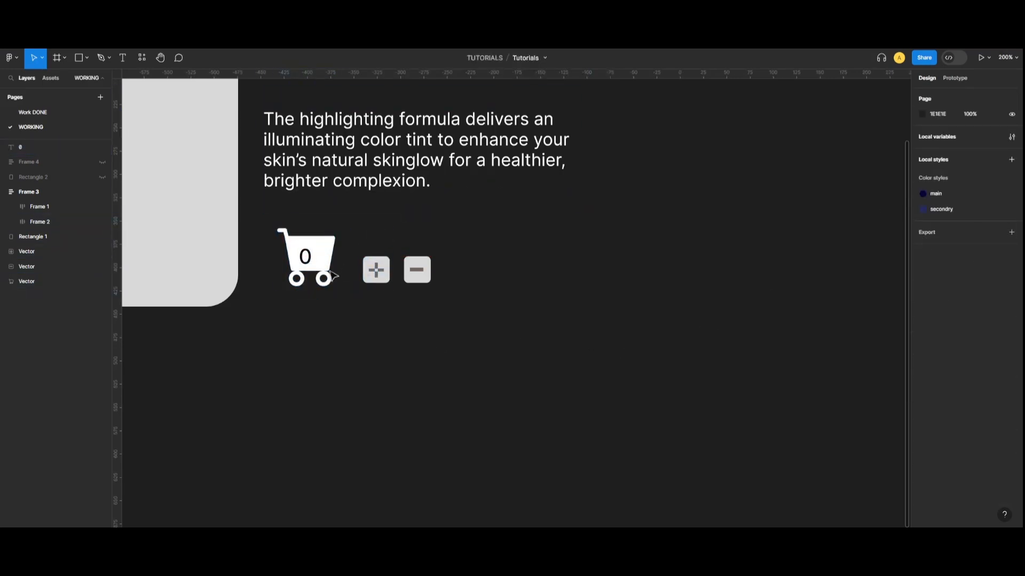
- Nudge the "0" slightly to the right so it sits in the middle of the cart body
{"action": "scroll", "coordinate": [488, 451], "scroll_direction": "up", "scroll_amount": 2}
{"action": "left_click_drag", "start_coordinate": [309, 375], "coordinate": [313, 377]}
{"action": "left_click", "coordinate": [457, 431]}
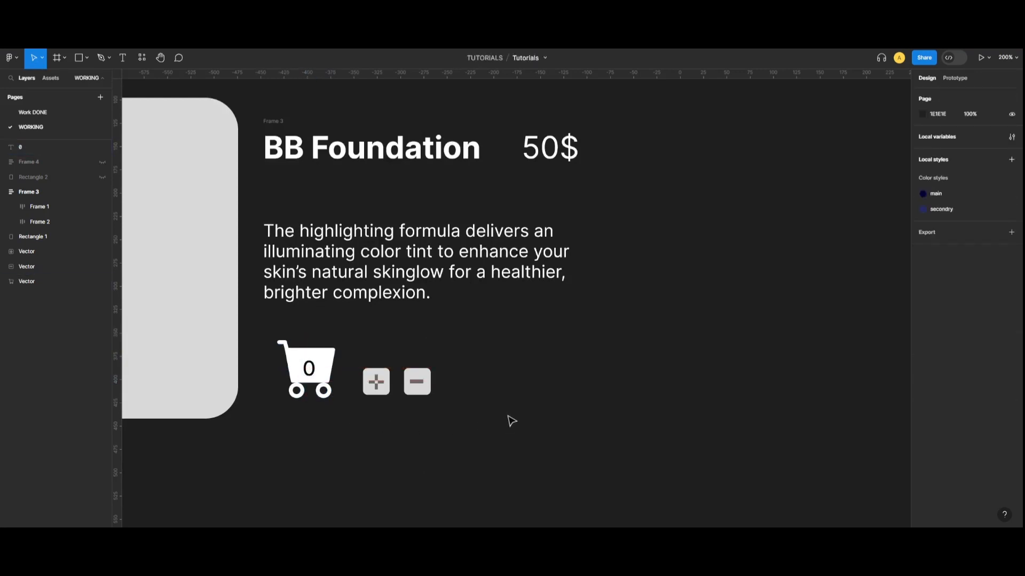
{"action": "scroll", "coordinate": [510, 420], "scroll_direction": "down", "scroll_amount": 3}
{"action": "scroll", "coordinate": [508, 418], "scroll_direction": "up", "scroll_amount": 3}
{"action": "left_click_drag", "start_coordinate": [314, 370], "coordinate": [314, 374]}
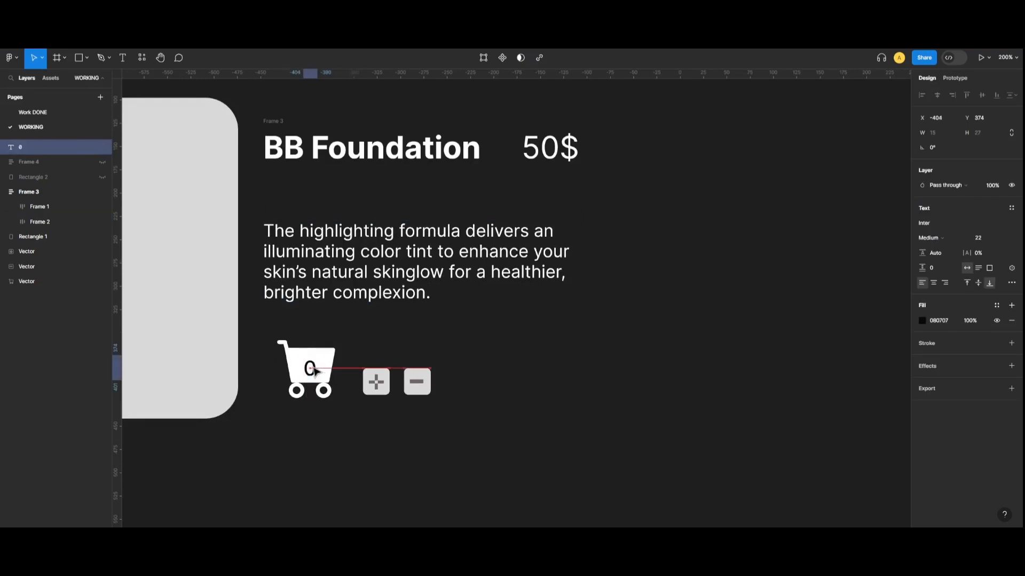
{"action": "left_click", "coordinate": [367, 478]}
- Combine the cart with its "0" and the plus and minus icons in a horizontal auto layout frame
{"action": "scroll", "coordinate": [463, 411], "scroll_direction": "down", "scroll_amount": 2}
{"action": "left_click_drag", "start_coordinate": [486, 270], "coordinate": [383, 345]}
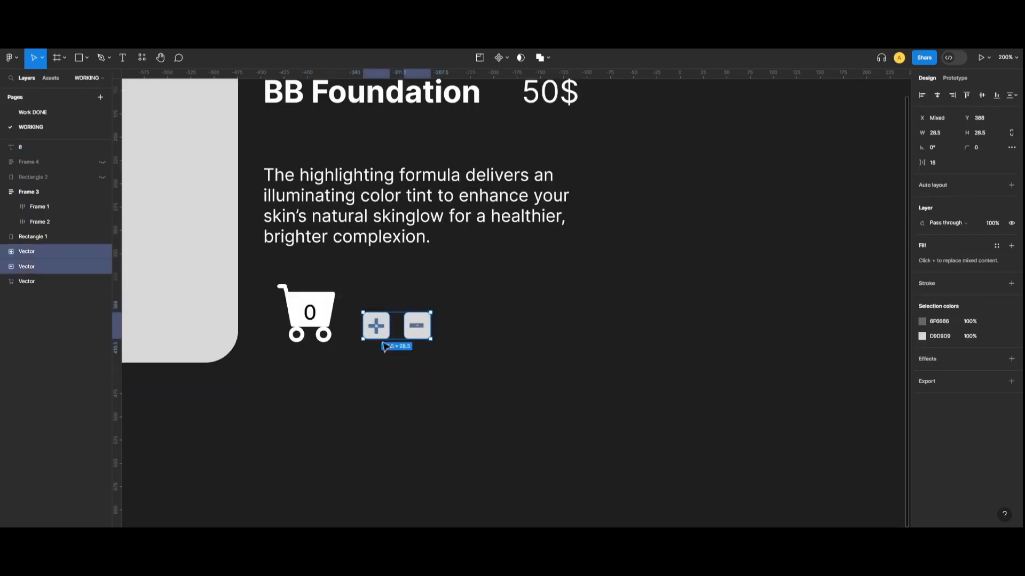
{"action": "left_click_drag", "start_coordinate": [455, 316], "coordinate": [360, 333]}
{"action": "left_click", "coordinate": [435, 335]}
{"action": "left_click", "coordinate": [449, 333]}
{"action": "left_click_drag", "start_coordinate": [467, 285], "coordinate": [280, 348]}
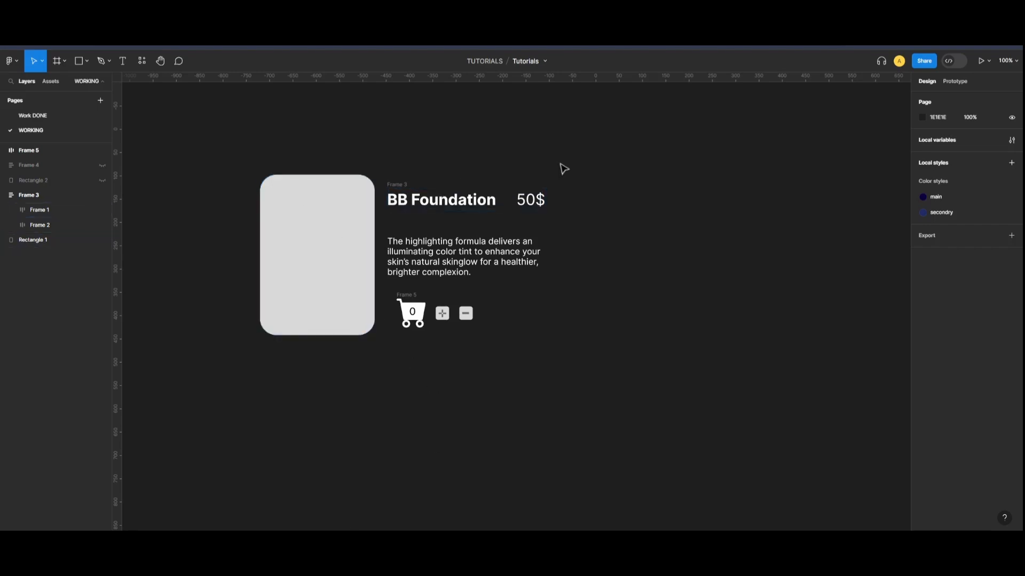
- Combine the product text frame and the cart controls frame in a vertical, left-aligned auto layout
{"action": "left_click_drag", "start_coordinate": [629, 167], "coordinate": [391, 350]}
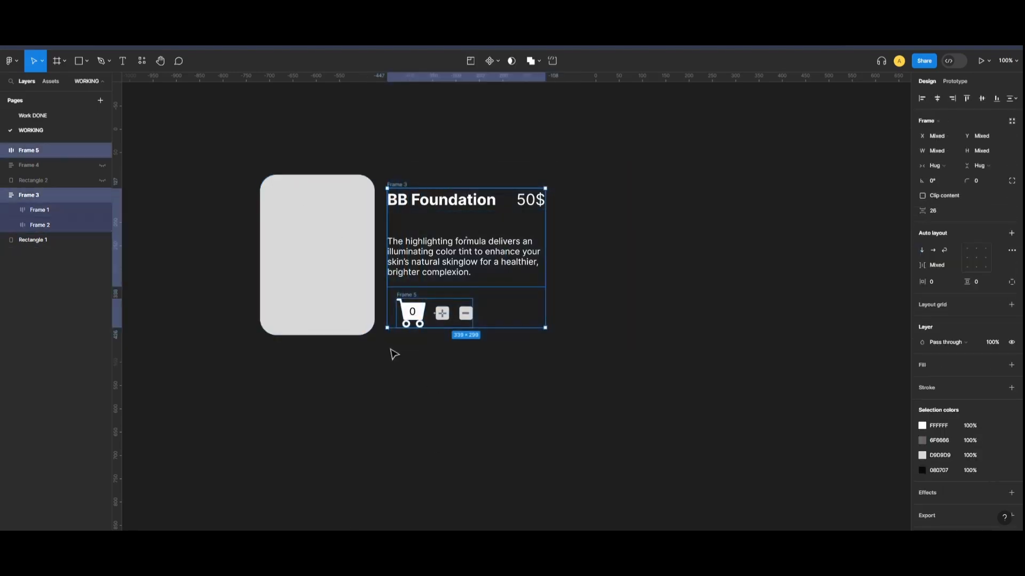
{"action": "key", "text": "shift+a"}
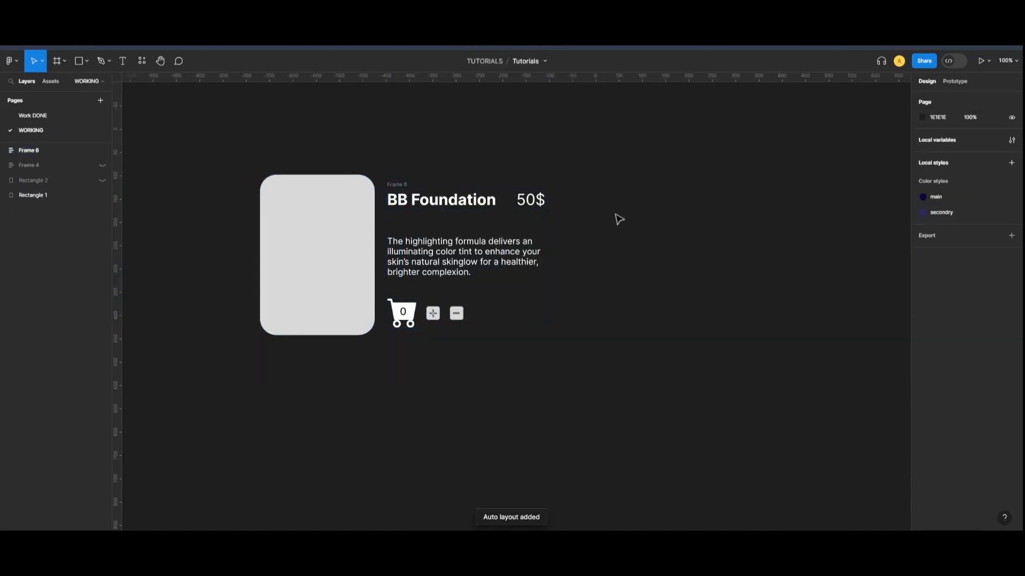
- Combine the rounded rectangle and the product details frame in a horizontal auto layout and fill it with grey 6E6B6B
{"action": "key", "text": "ctrl+a"}
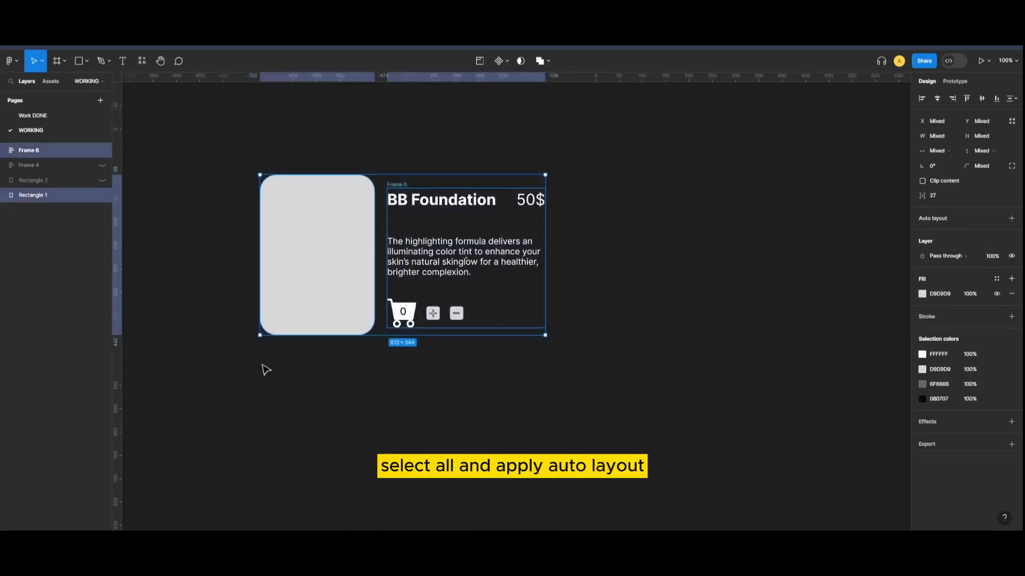
{"action": "key", "text": "shift+a"}
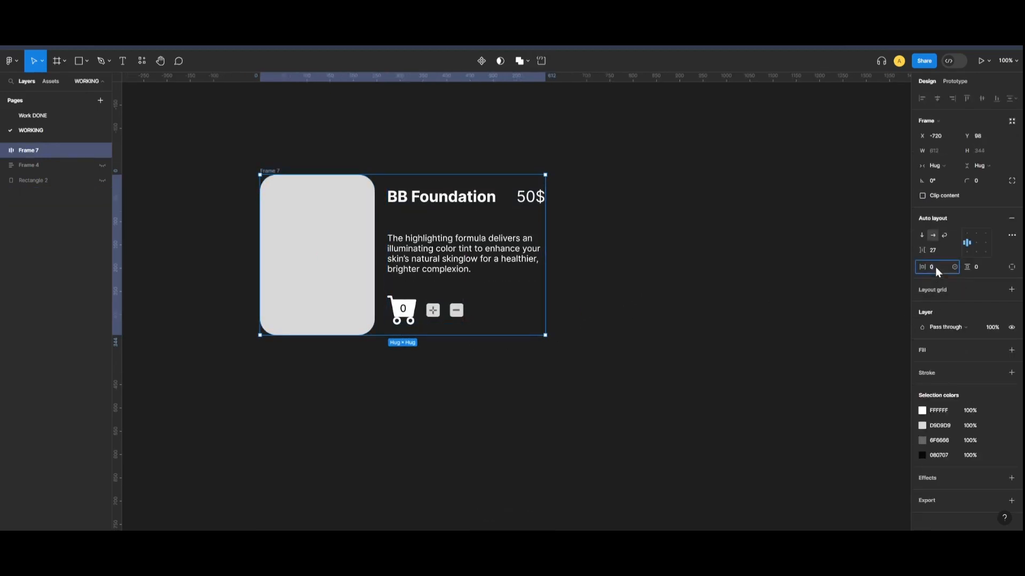
{"action": "left_click", "coordinate": [1012, 352]}
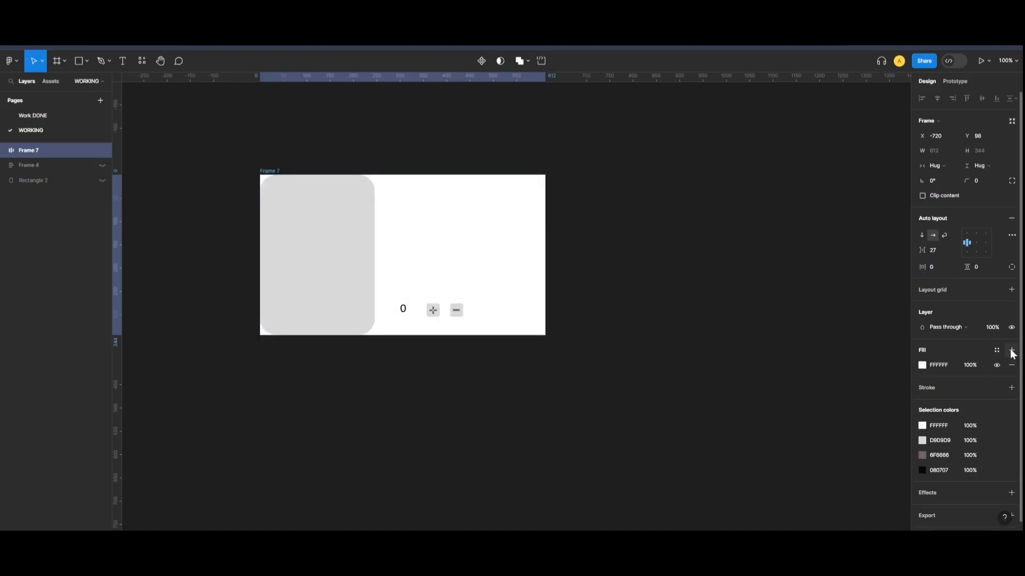
{"action": "left_click", "coordinate": [924, 368]}
{"action": "left_click_drag", "start_coordinate": [843, 364], "coordinate": [803, 364]}
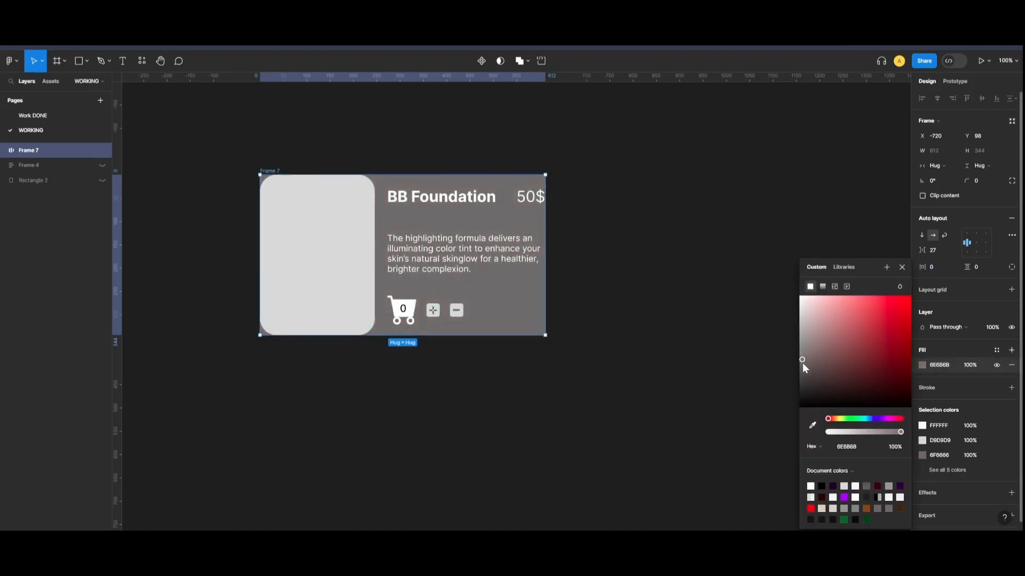
- Set the card's horizontal and vertical padding to 20 each
{"action": "left_click", "coordinate": [940, 267]}
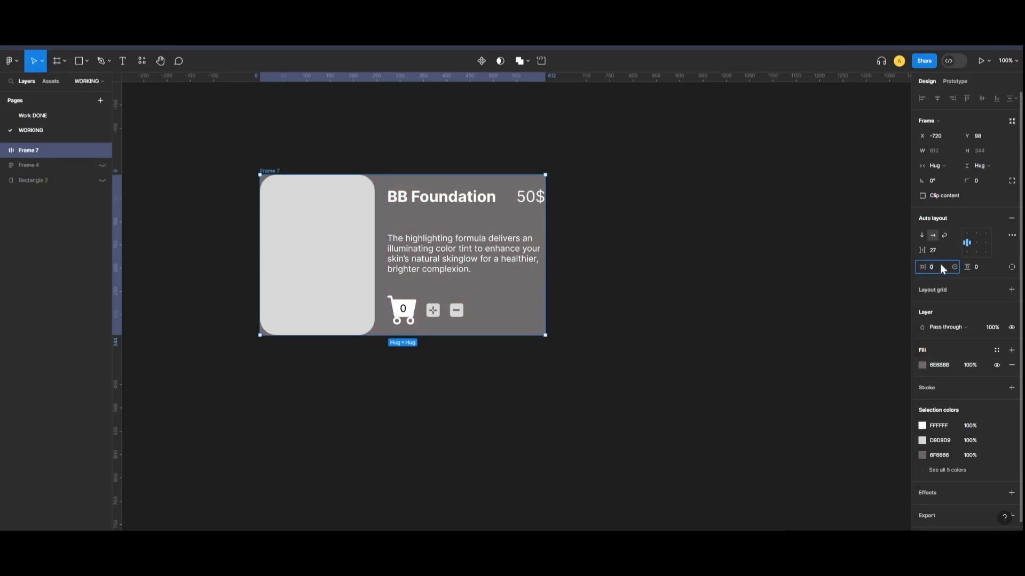
{"action": "key", "text": "Up"}
{"action": "key", "text": "Up"}
{"action": "key", "text": "Up"}
{"action": "key", "text": "Up"}
{"action": "key", "text": "Up"}
{"action": "key", "text": "Up"}
{"action": "key", "text": "Up"}
{"action": "key", "text": "Up"}
{"action": "key", "text": "Up"}
{"action": "key", "text": "Up"}
{"action": "key", "text": "Up"}
{"action": "key", "text": "Up"}
{"action": "key", "text": "Up"}
{"action": "key", "text": "Up"}
{"action": "key", "text": "Up"}
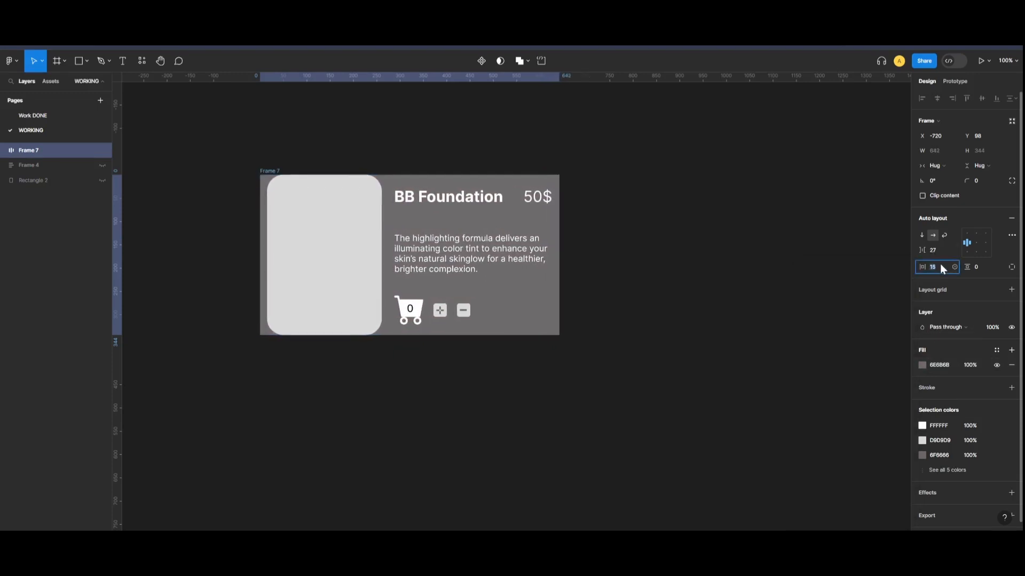
{"action": "key", "text": "Up"}
{"action": "key", "text": "Up"}
{"action": "key", "text": "Up"}
{"action": "key", "text": "Up"}
{"action": "key", "text": "Up"}
{"action": "key", "text": "Up"}
{"action": "key", "text": "Up"}
{"action": "key", "text": "Up"}
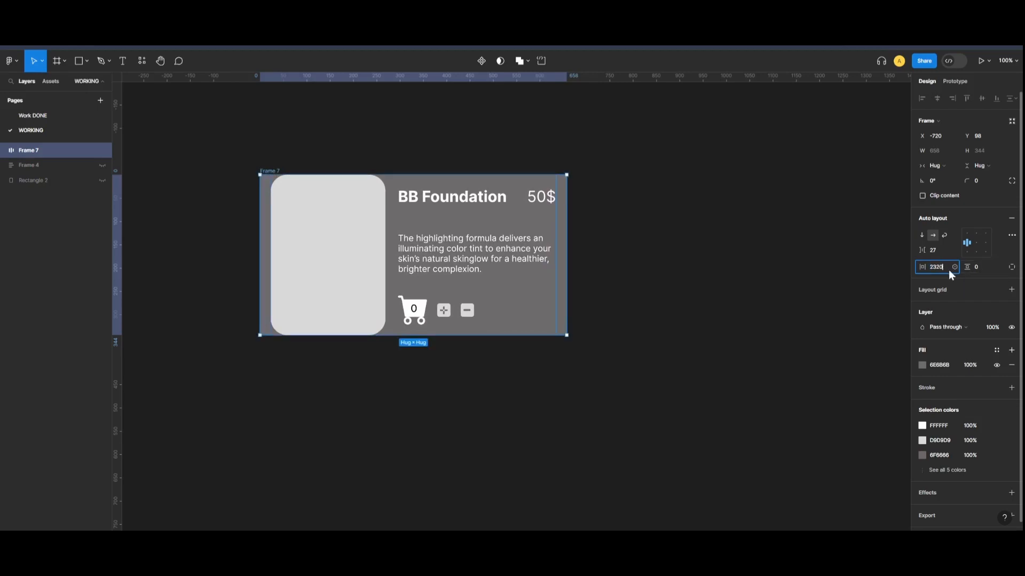
{"action": "type", "text": "0"}
{"action": "key", "text": "Return"}
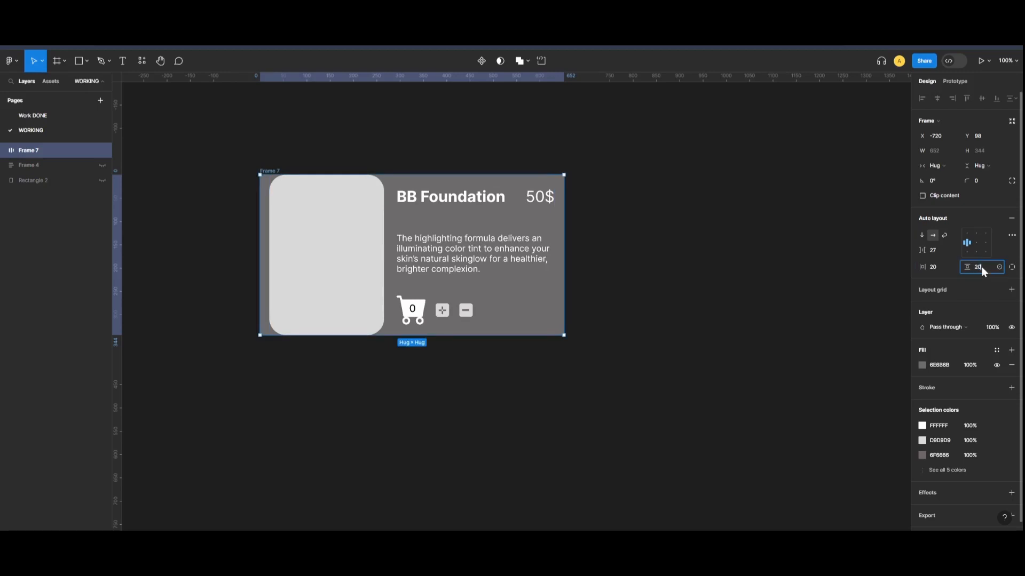
{"action": "key", "text": "Return"}
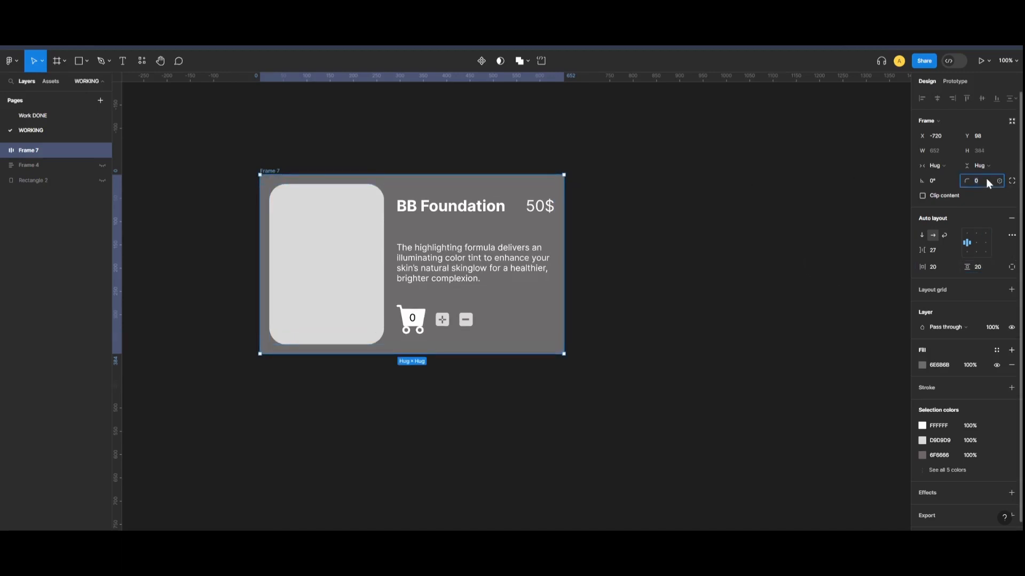
- Round the card frame's corners to a radius of 43
{"action": "type", "text": "1"}
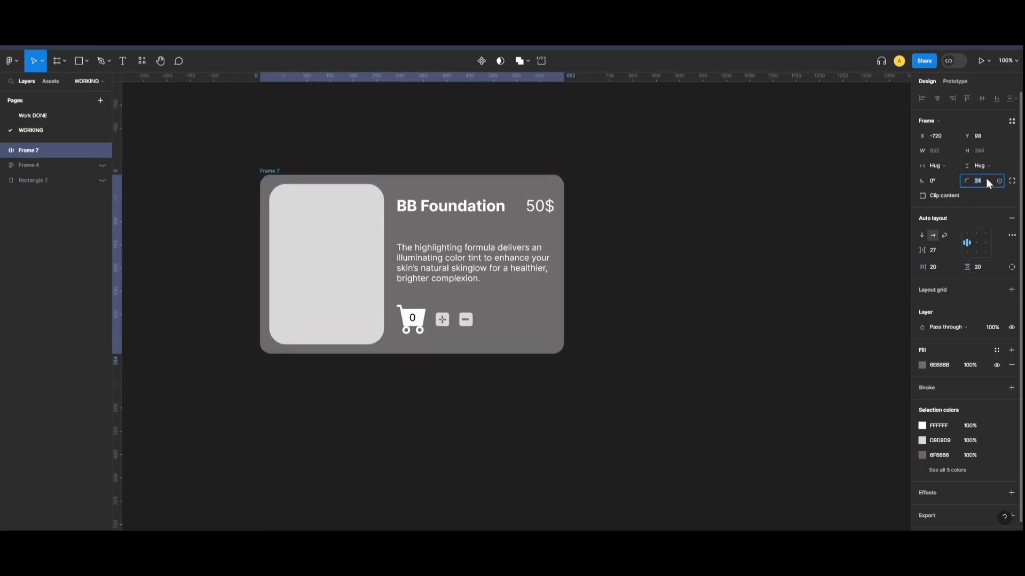
{"action": "key", "text": "Up"}
{"action": "key", "text": "Up"}
{"action": "key", "text": "Up"}
{"action": "key", "text": "Up"}
{"action": "key", "text": "Up"}
{"action": "key", "text": "Up"}
{"action": "key", "text": "Up"}
{"action": "key", "text": "Up"}
{"action": "key", "text": "Up"}
{"action": "key", "text": "Up"}
{"action": "key", "text": "Up"}
{"action": "key", "text": "Up"}
{"action": "key", "text": "Up"}
{"action": "key", "text": "Up"}
{"action": "key", "text": "Up"}
{"action": "key", "text": "Up"}
{"action": "key", "text": "Up"}
{"action": "key", "text": "Return"}
{"action": "left_click_drag", "start_coordinate": [633, 229], "coordinate": [148, 434]}
{"action": "left_click", "coordinate": [501, 385]}
{"action": "scroll", "coordinate": [577, 347], "scroll_direction": "down", "scroll_amount": 1}
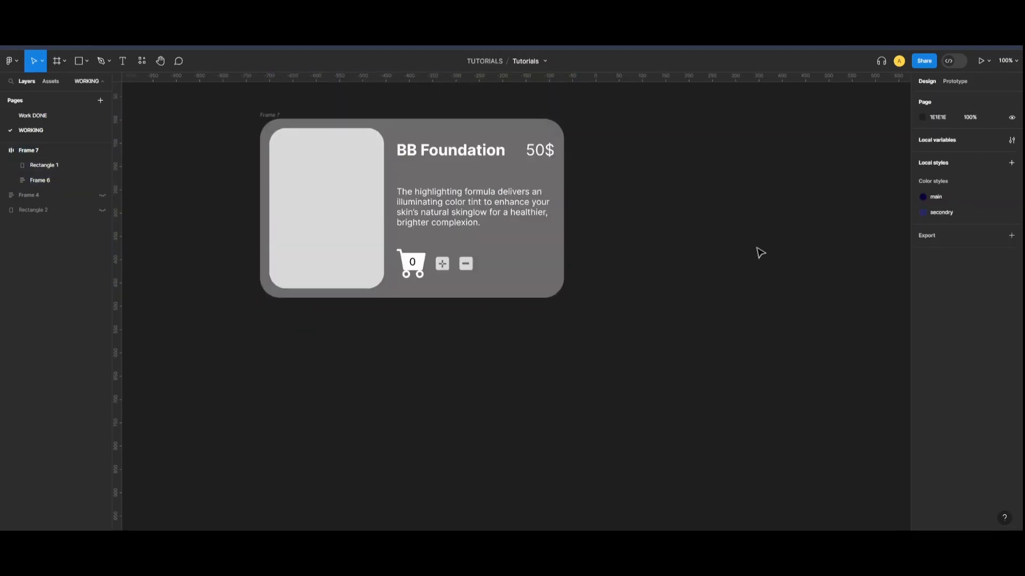
{"action": "scroll", "coordinate": [507, 347], "scroll_direction": "up", "scroll_amount": 1}
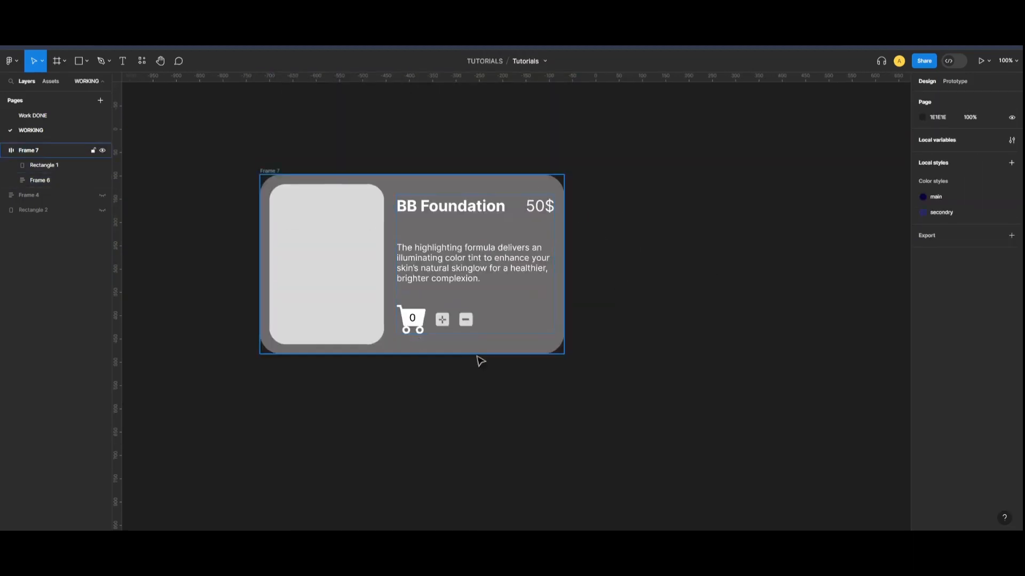
{"action": "double_click", "coordinate": [460, 327]}
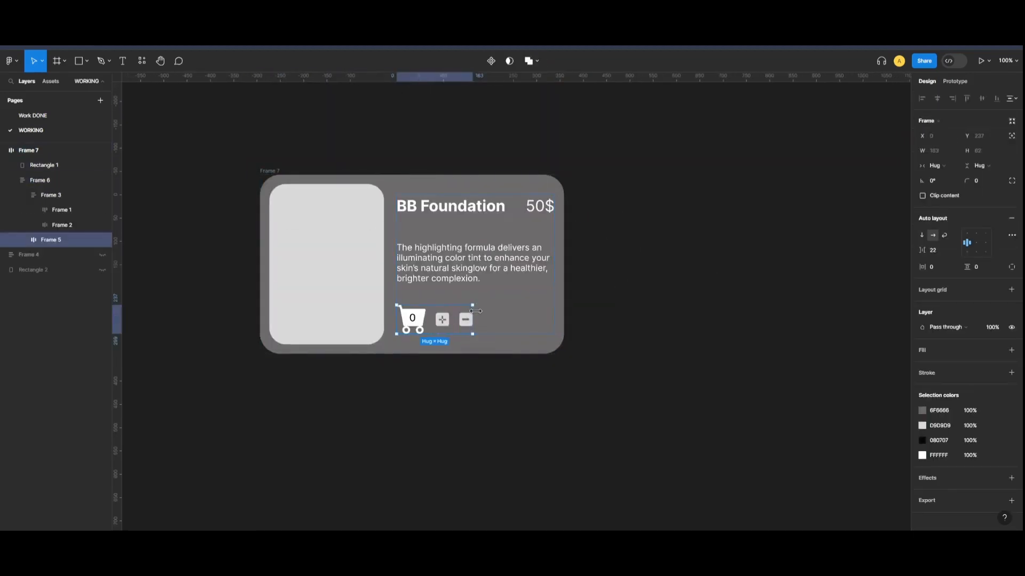
{"action": "left_click", "coordinate": [607, 325]}
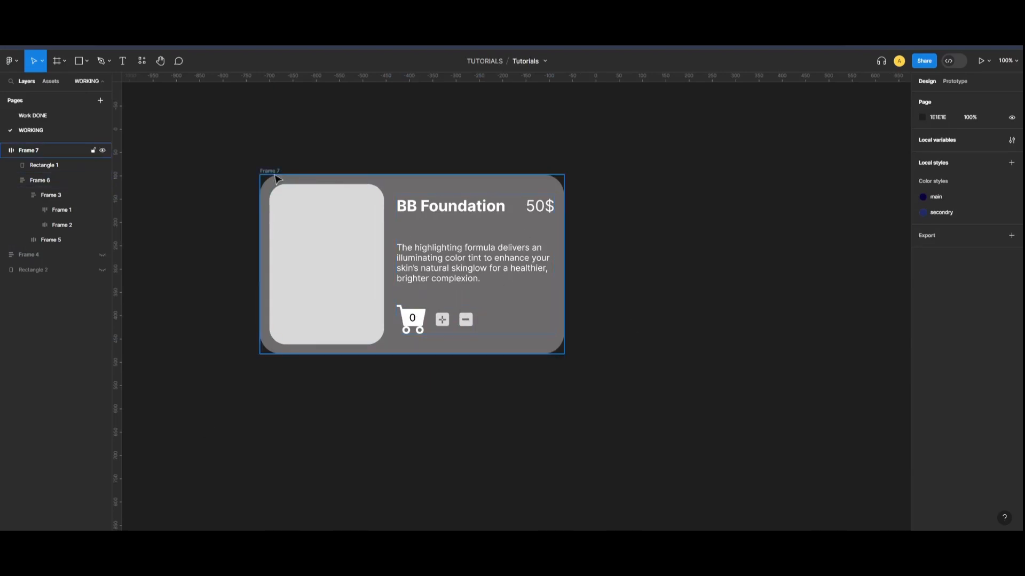
{"action": "left_click", "coordinate": [327, 252]}
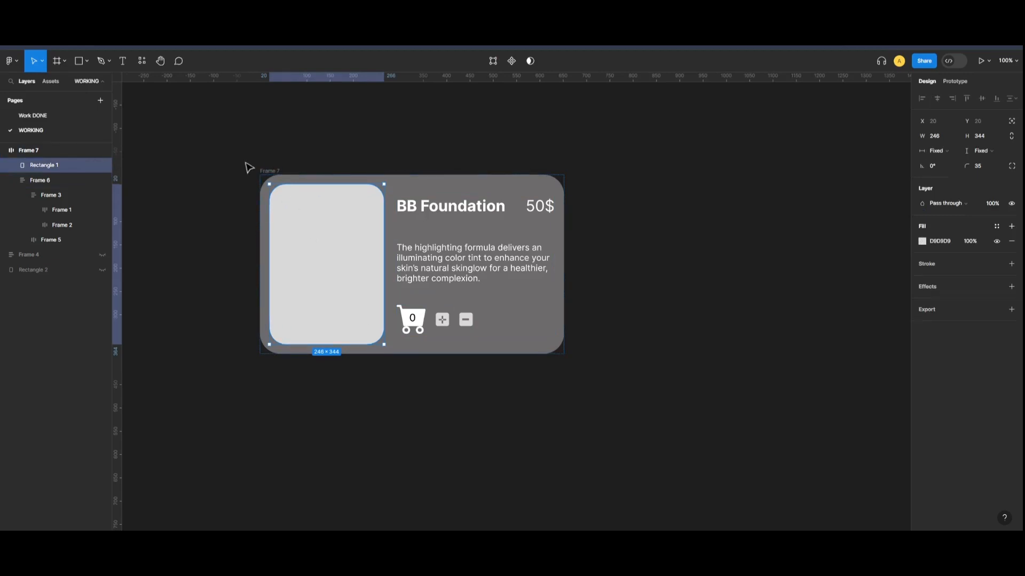
- Duplicate the whole product card and place the copy directly below the original
{"action": "left_click_drag", "start_coordinate": [249, 168], "coordinate": [629, 366]}
{"action": "left_click_drag", "start_coordinate": [462, 245], "coordinate": [462, 445]}
{"action": "scroll", "coordinate": [587, 320], "scroll_direction": "down", "scroll_amount": 4}
{"action": "left_click", "coordinate": [600, 305]}
{"action": "scroll", "coordinate": [507, 260], "scroll_direction": "up", "scroll_amount": 1}
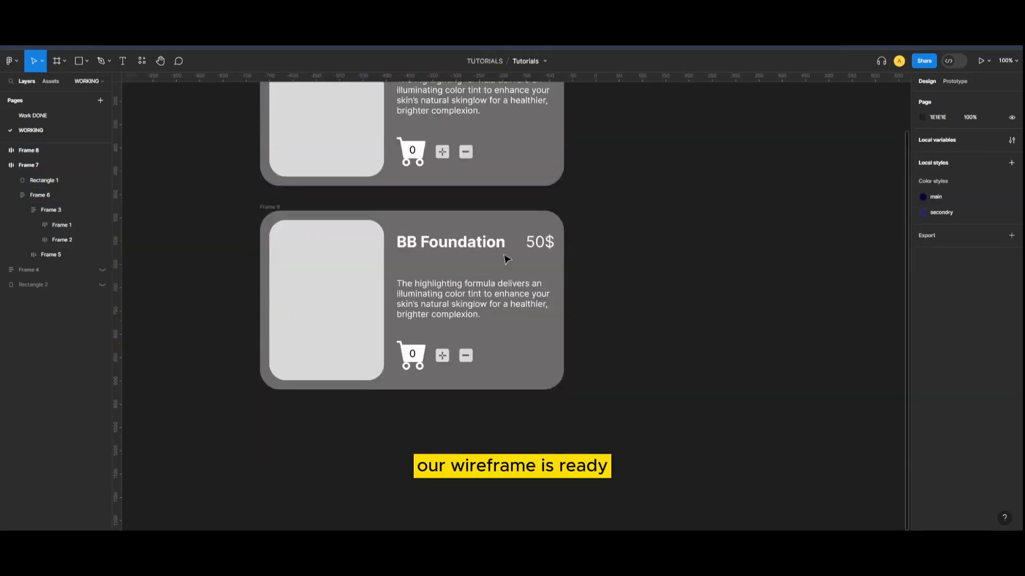
- Move the duplicated card straight down to widen the gap to the original
{"action": "scroll", "coordinate": [507, 260], "scroll_direction": "down", "scroll_amount": 3}
{"action": "scroll", "coordinate": [471, 173], "scroll_direction": "up", "scroll_amount": 2}
{"action": "left_click", "coordinate": [279, 174]}
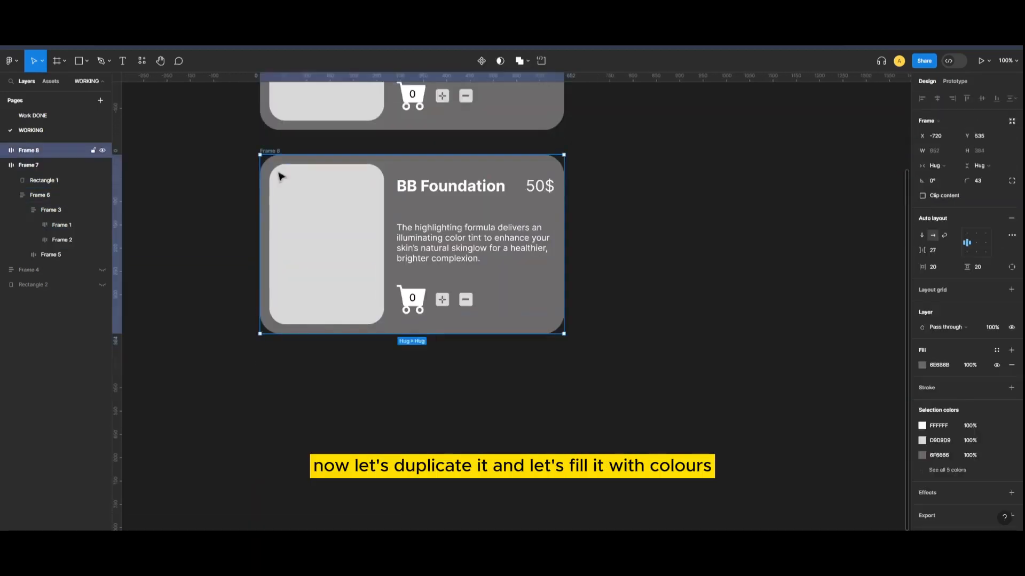
{"action": "left_click_drag", "start_coordinate": [279, 174], "coordinate": [315, 233]}
{"action": "scroll", "coordinate": [341, 213], "scroll_direction": "down", "scroll_amount": 3}
- Fill the duplicated card's rounded rectangle with the product photo of a hand holding the BB cream tube
{"action": "left_click", "coordinate": [373, 194]}
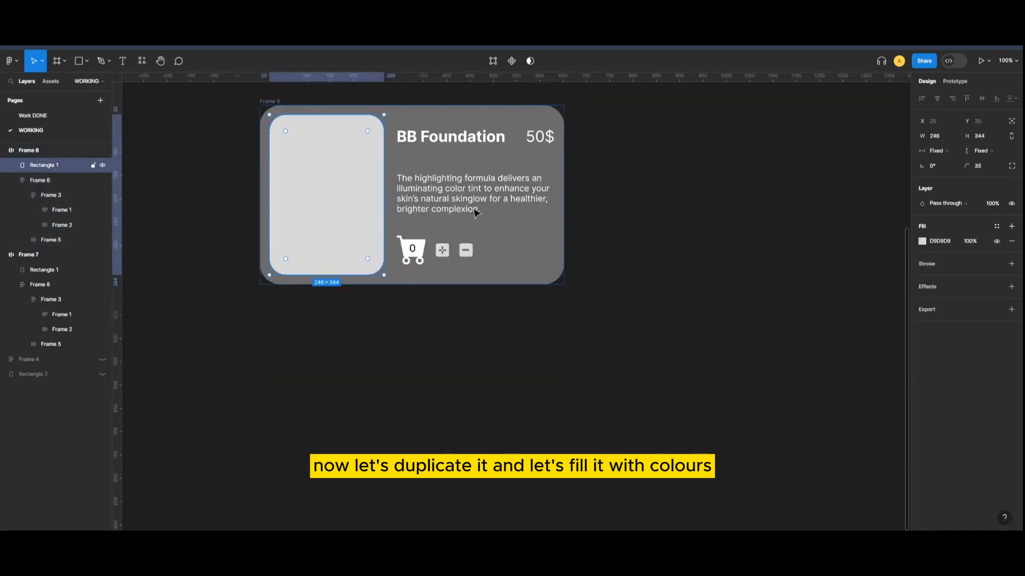
{"action": "left_click", "coordinate": [924, 242]}
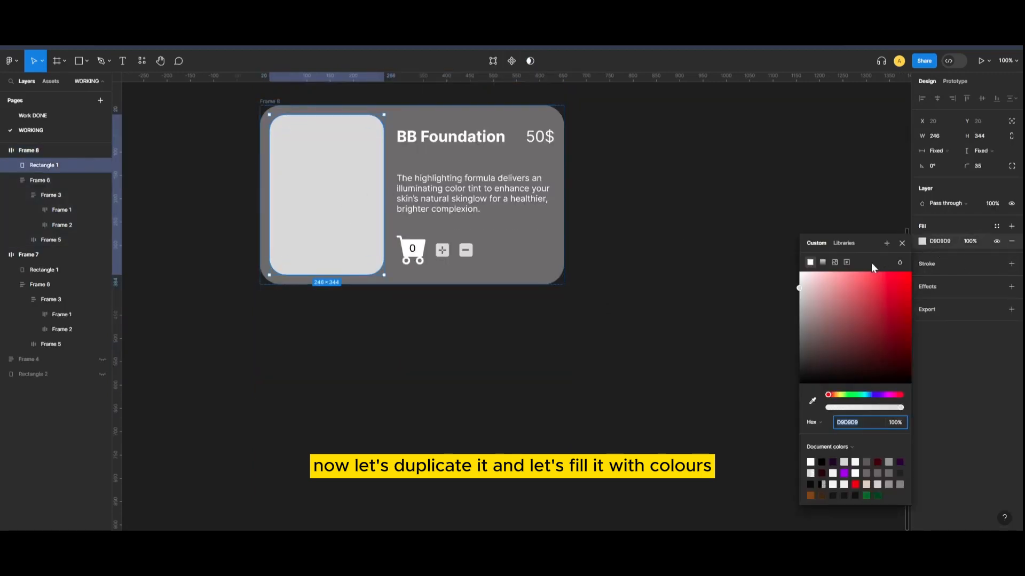
{"action": "left_click", "coordinate": [922, 242]}
{"action": "left_click", "coordinate": [919, 243]}
{"action": "left_click", "coordinate": [810, 263]}
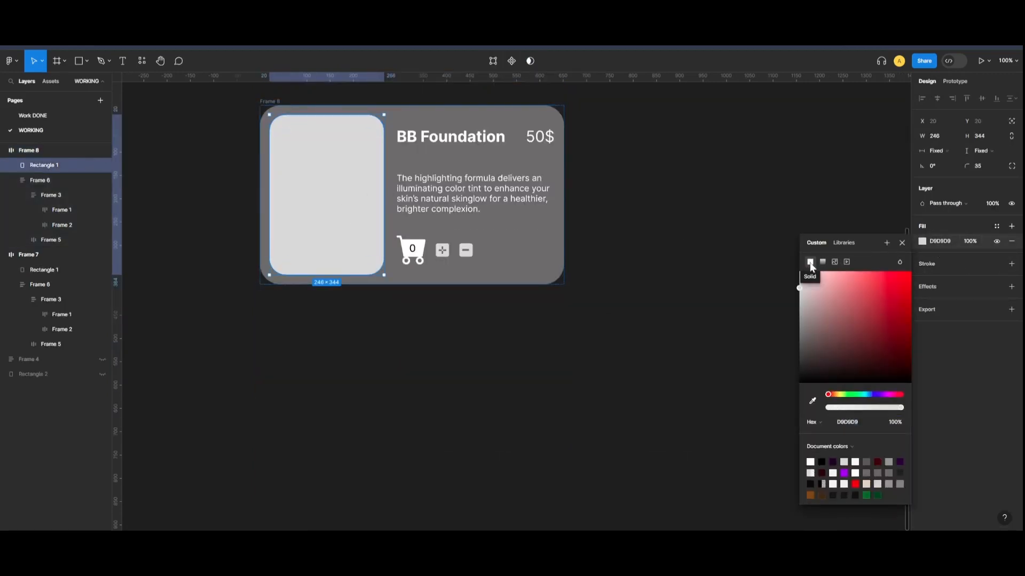
{"action": "left_click", "coordinate": [86, 62]}
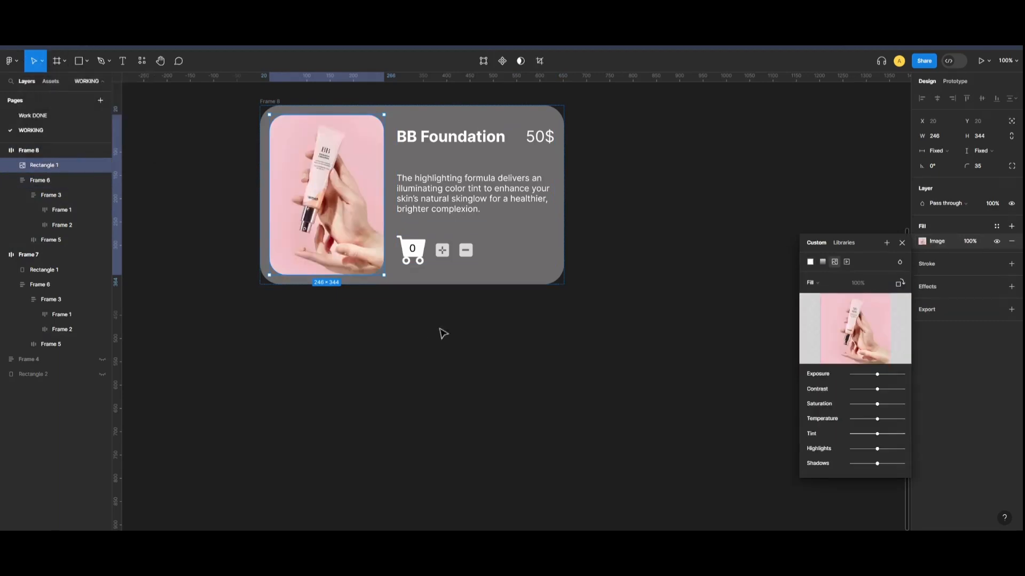
{"action": "left_click", "coordinate": [441, 334]}
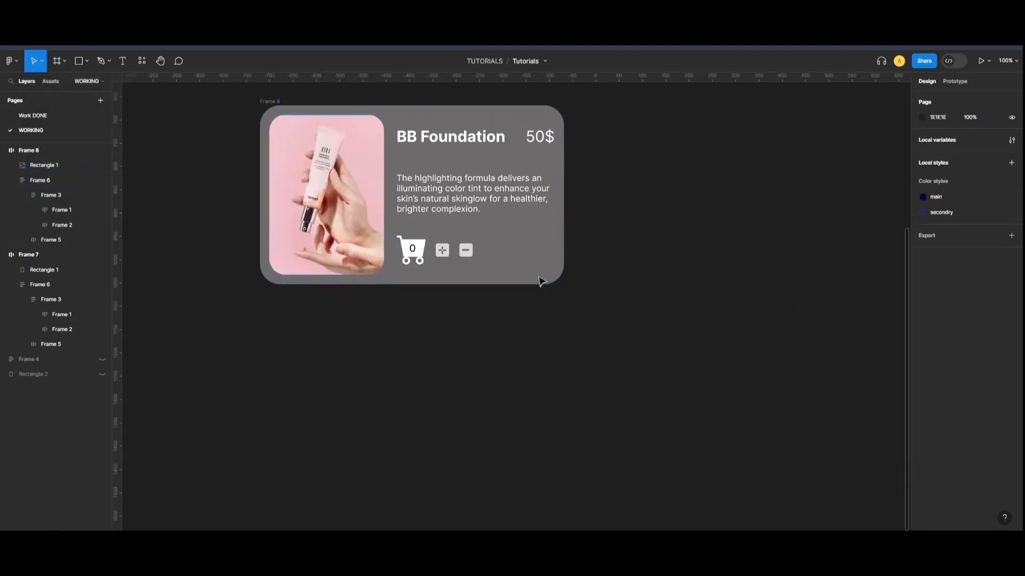
- Change the duplicated card's description text to black (000000)
{"action": "double_click", "coordinate": [450, 198]}
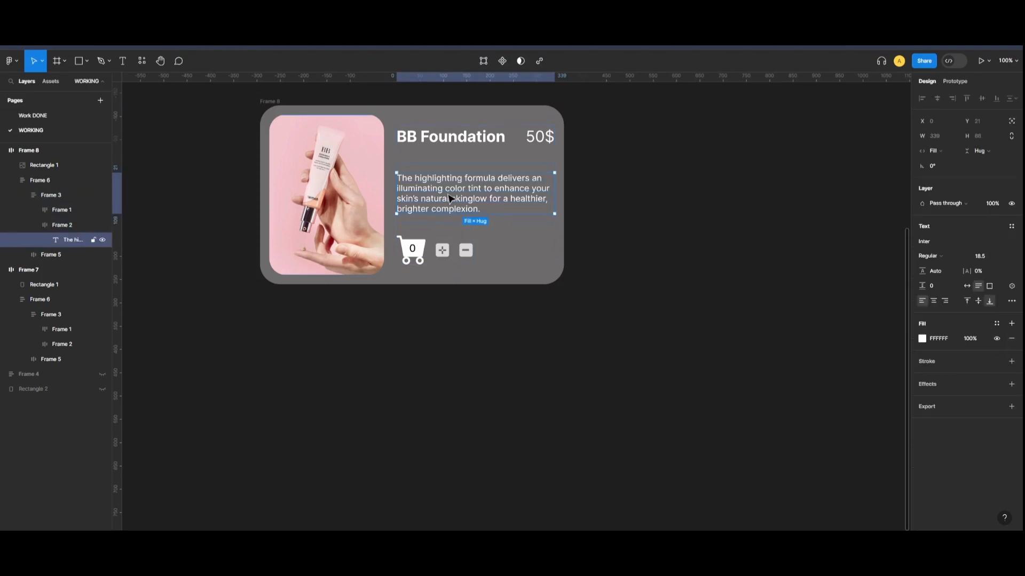
{"action": "left_click", "coordinate": [923, 340]}
{"action": "left_click_drag", "start_coordinate": [865, 322], "coordinate": [914, 418]}
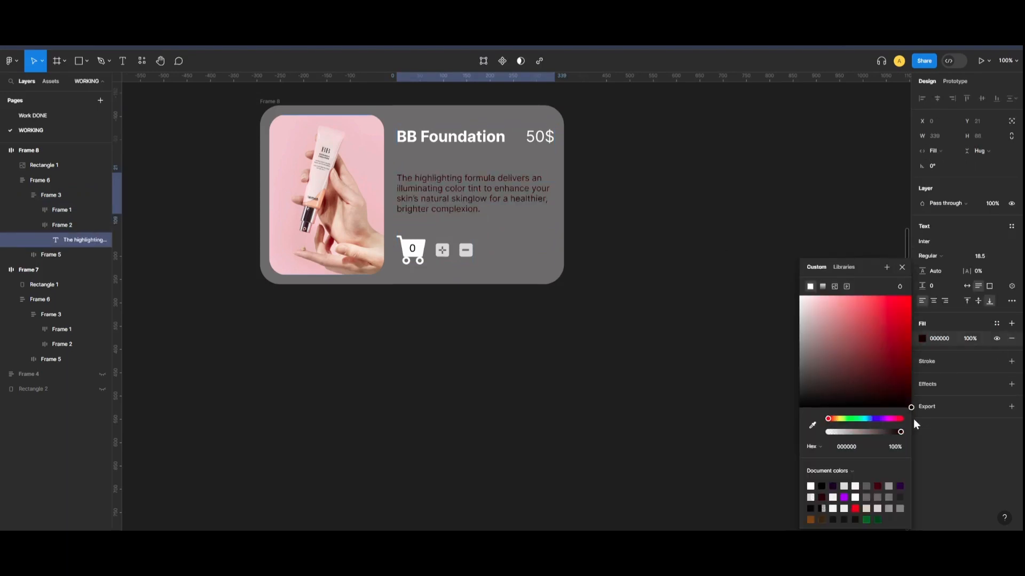
{"action": "left_click", "coordinate": [656, 288]}
- Change the BB Foundation title and the 50$ price on the duplicated card to black
{"action": "double_click", "coordinate": [431, 137]}
{"action": "double_click", "coordinate": [432, 138]}
{"action": "left_click", "coordinate": [923, 340]}
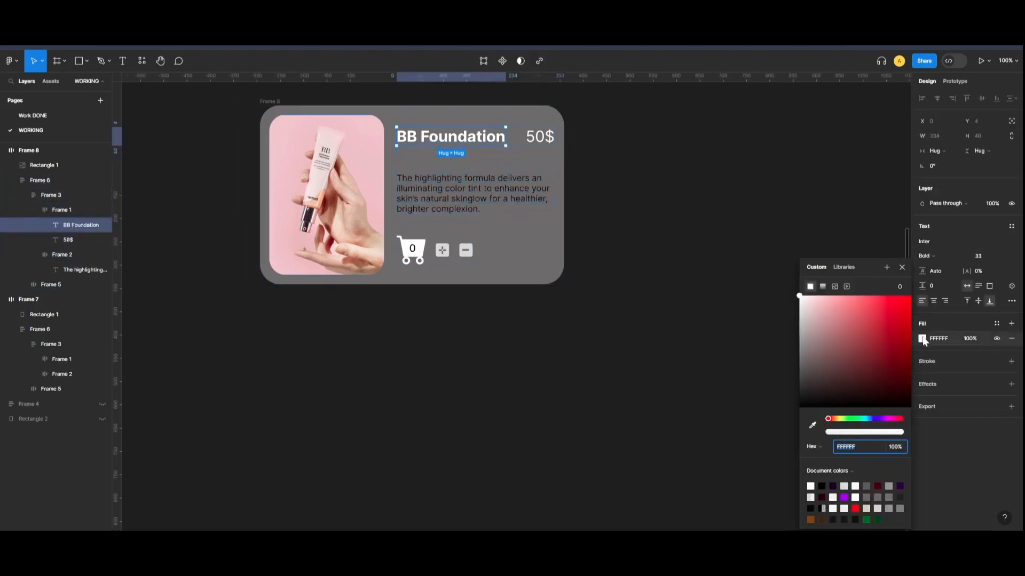
{"action": "left_click", "coordinate": [822, 486]}
{"action": "key", "text": "Tab"}
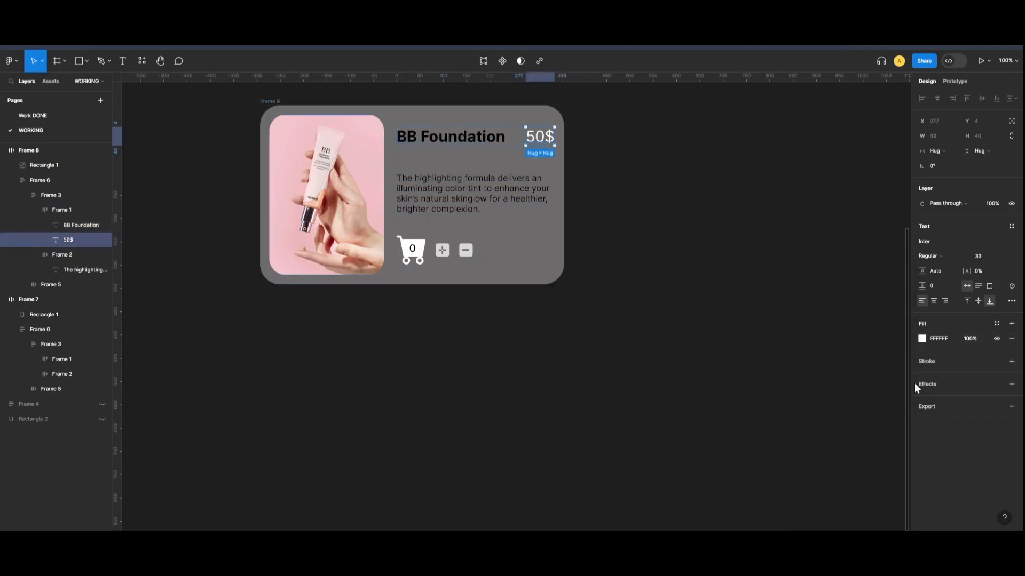
{"action": "left_click", "coordinate": [922, 338]}
{"action": "left_click", "coordinate": [823, 486]}
{"action": "left_click", "coordinate": [656, 320]}
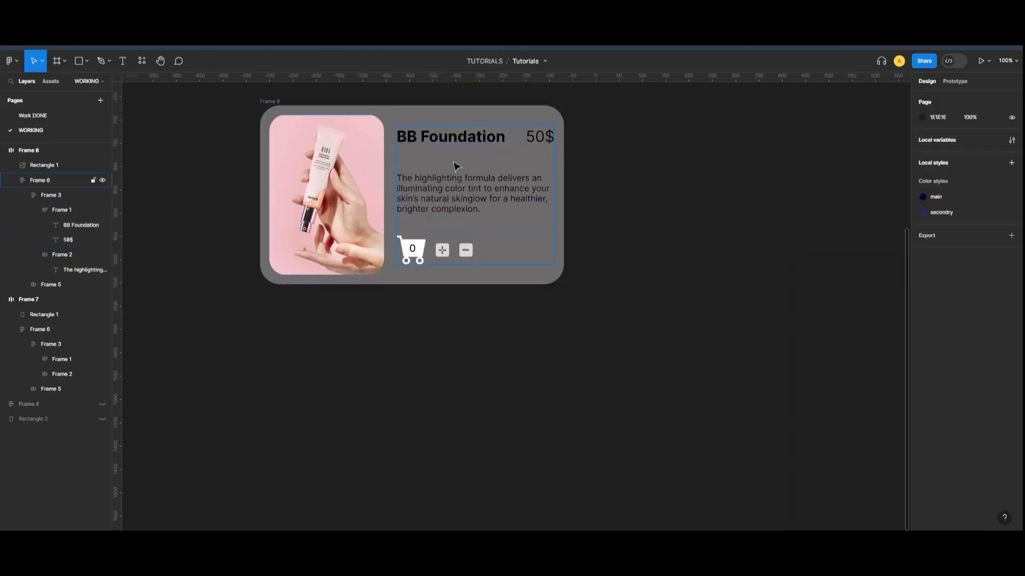
- Recolour the duplicated card's cart icon with a light grey from the document colours
{"action": "double_click", "coordinate": [420, 260]}
{"action": "double_click", "coordinate": [420, 260]}
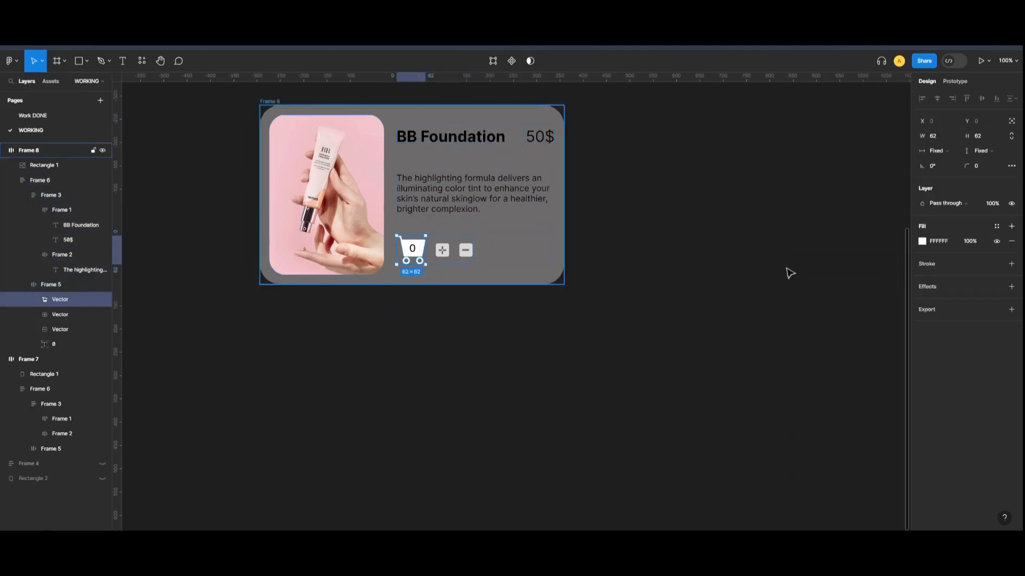
{"action": "left_click", "coordinate": [922, 241]}
{"action": "left_click", "coordinate": [895, 483]}
{"action": "left_click", "coordinate": [555, 297]}
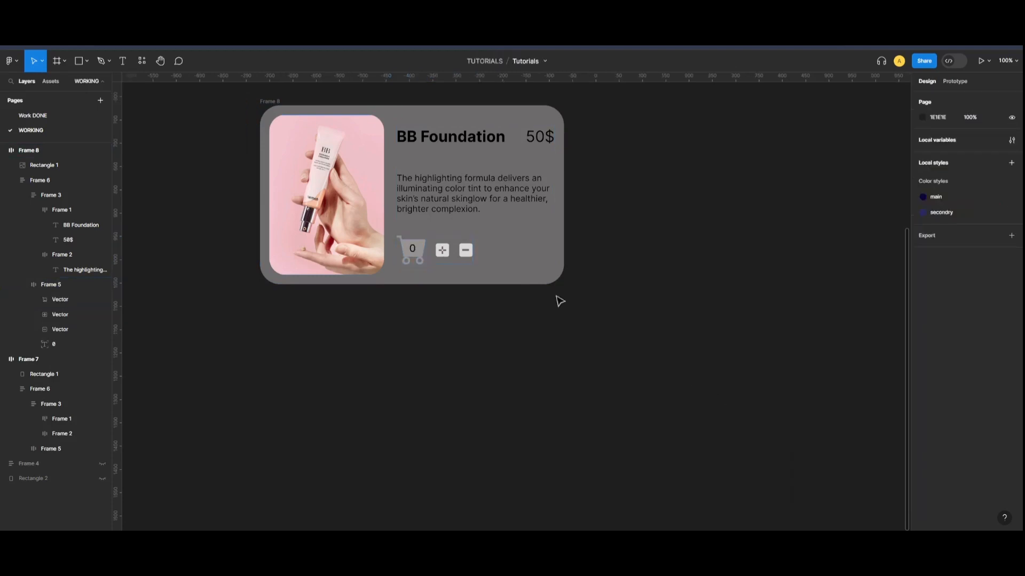
- Change the "0" inside the cart icon to white (FFFFFF)
{"action": "left_click", "coordinate": [442, 251]}
{"action": "left_click", "coordinate": [679, 310]}
{"action": "key", "text": "ctrl+plus"}
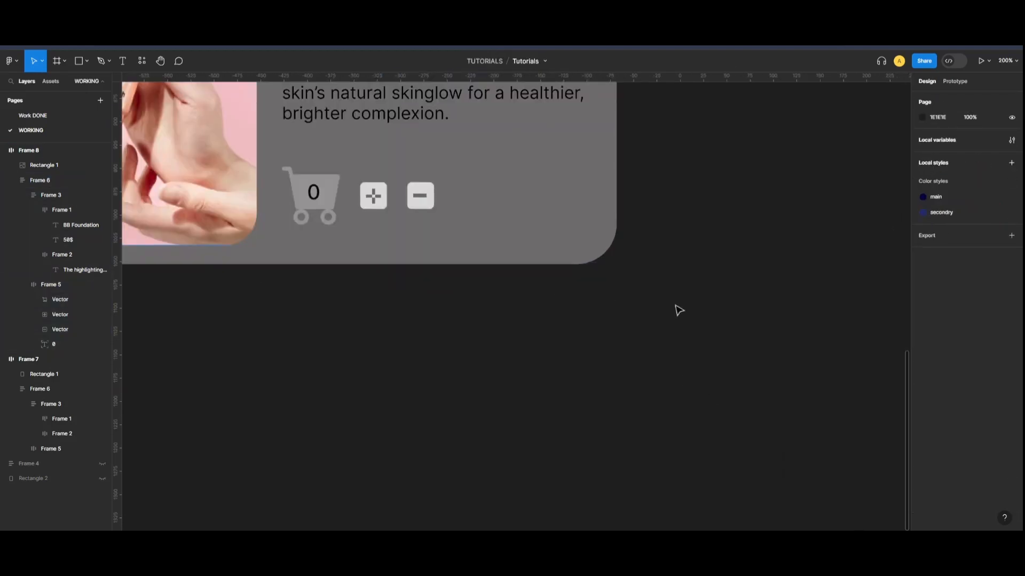
{"action": "scroll", "coordinate": [362, 334], "scroll_direction": "up", "scroll_amount": 3}
{"action": "double_click", "coordinate": [313, 360]}
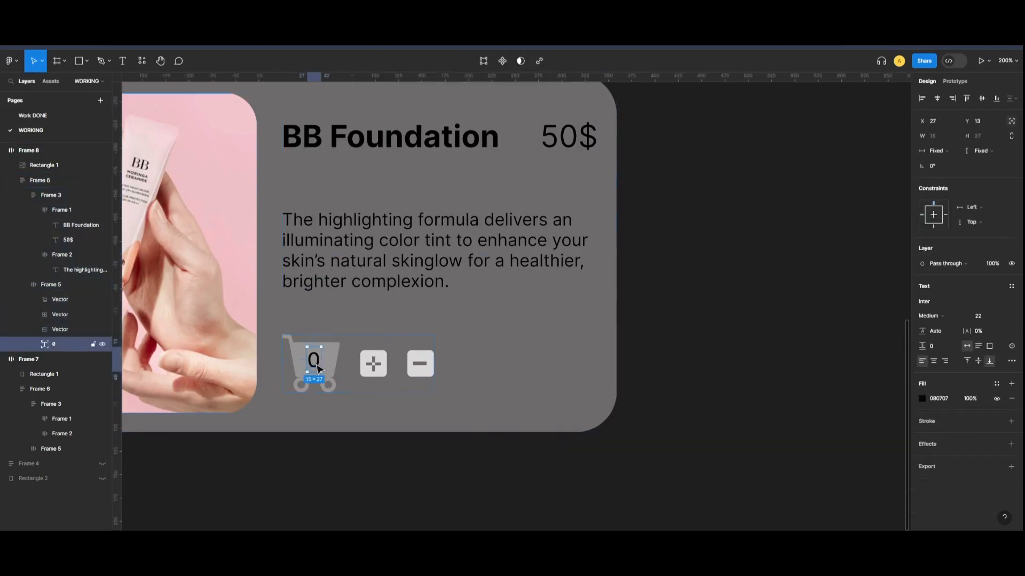
{"action": "left_click", "coordinate": [922, 399]}
{"action": "left_click", "coordinate": [818, 484]}
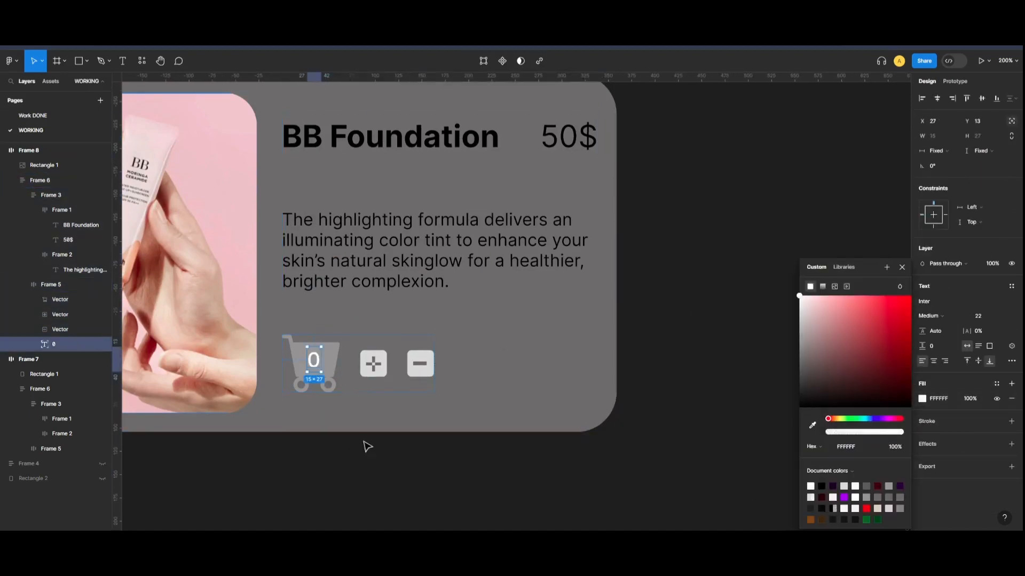
- Change the plus and minus symbols in the two quantity icons to white (FFFFFF) and select the minus icon
{"action": "left_click", "coordinate": [381, 377]}
{"action": "left_click", "coordinate": [380, 377]}
{"action": "left_click", "coordinate": [430, 378], "text": "shift"}
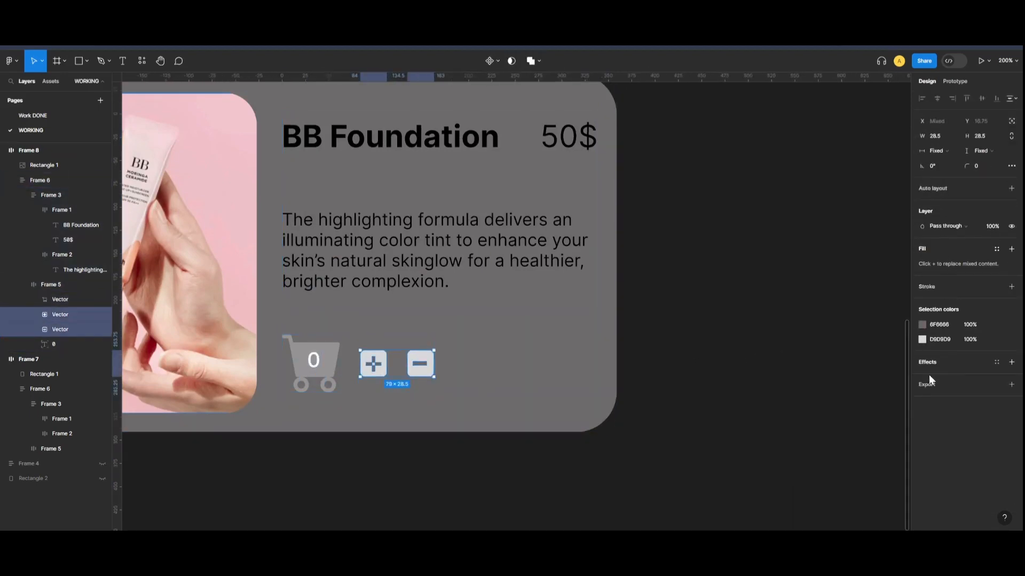
{"action": "left_click", "coordinate": [921, 325]}
{"action": "left_click", "coordinate": [812, 425]}
{"action": "left_click", "coordinate": [315, 348]}
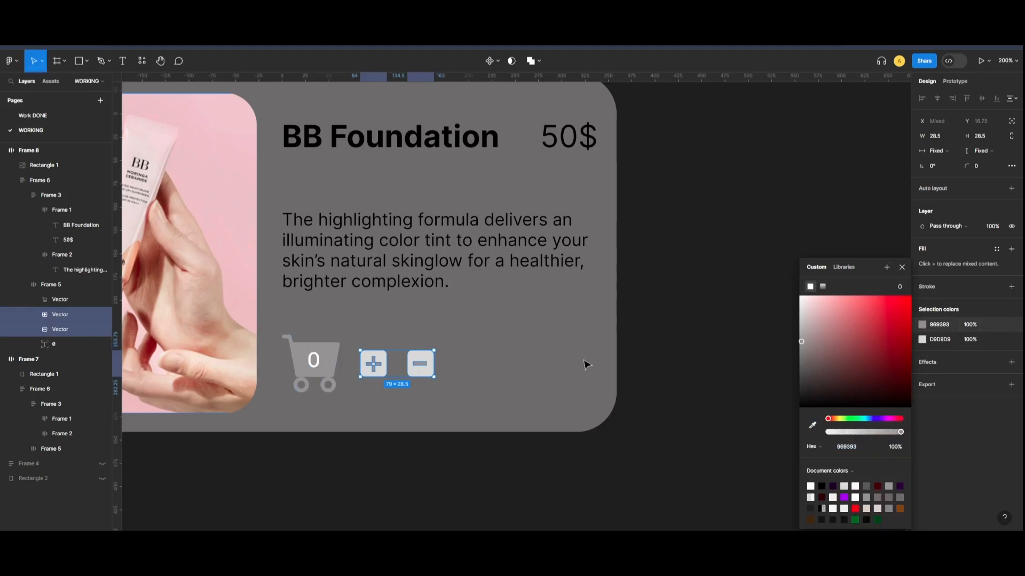
{"action": "left_click", "coordinate": [419, 366]}
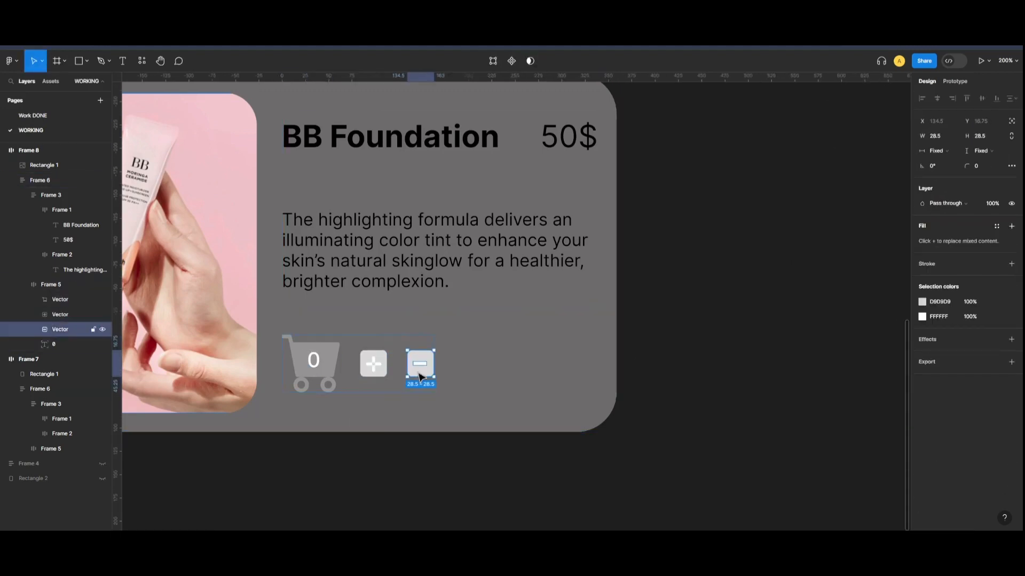
- Recolour the minus icon's background by sampling the cart icon's grey (969393) with the eyedropper
{"action": "left_click", "coordinate": [923, 302]}
{"action": "left_click", "coordinate": [812, 426]}
{"action": "left_click", "coordinate": [319, 346]}
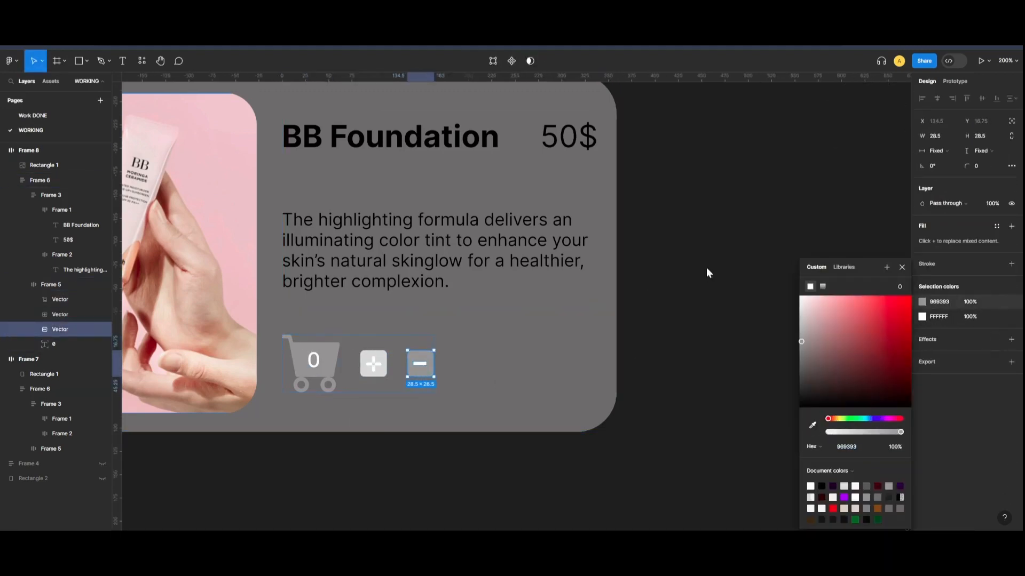
{"action": "left_click", "coordinate": [709, 271]}
- Recolour the plus icon's background by sampling the cart icon's grey (969393) with the eyedropper
{"action": "left_click", "coordinate": [365, 372]}
{"action": "double_click", "coordinate": [366, 372]}
{"action": "left_click", "coordinate": [922, 302]}
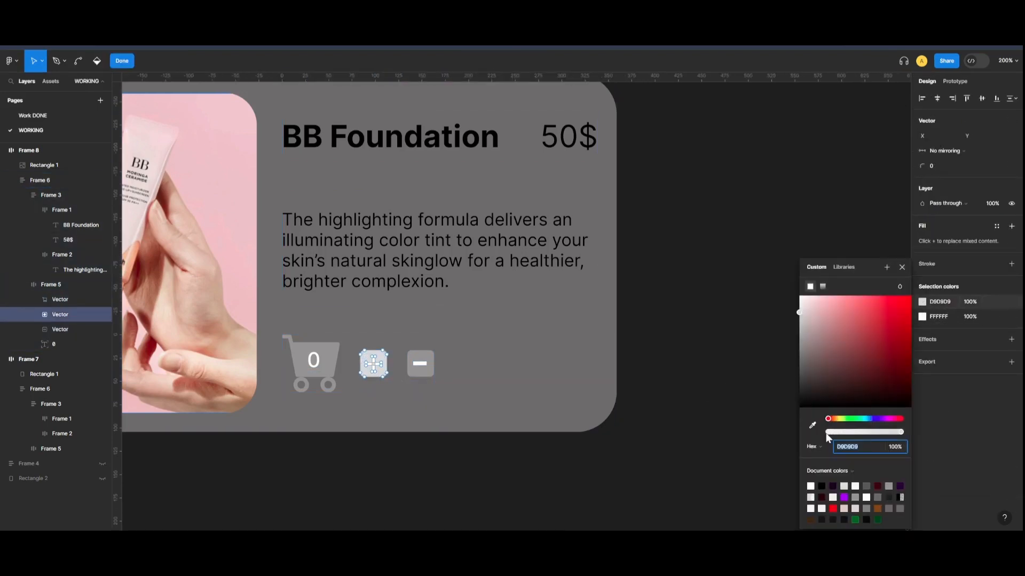
{"action": "left_click", "coordinate": [812, 426]}
{"action": "left_click", "coordinate": [328, 356]}
{"action": "key", "text": "Escape"}
{"action": "left_click", "coordinate": [659, 314]}
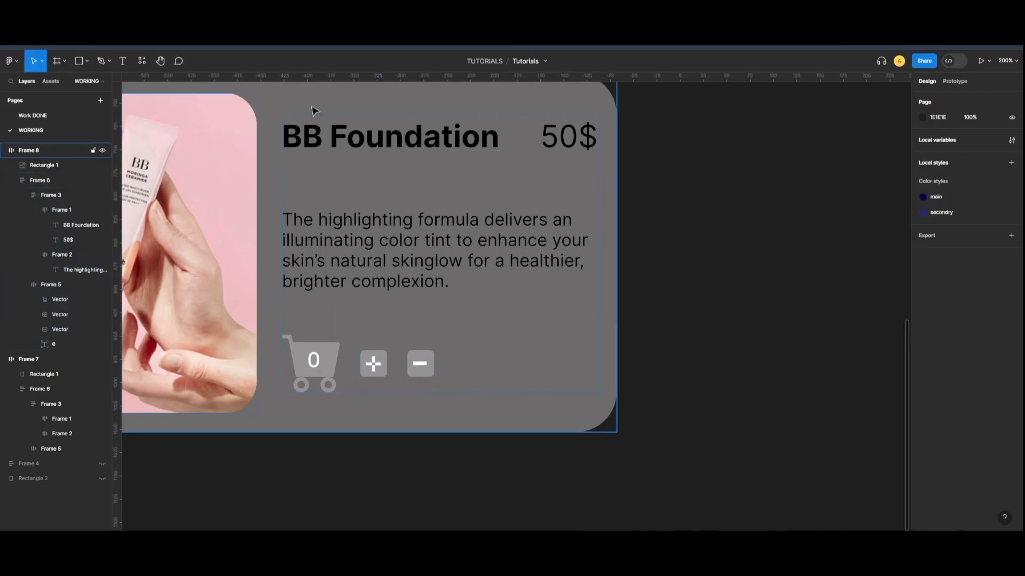
- Change the duplicated card's background fill to white
{"action": "left_click", "coordinate": [312, 108]}
{"action": "left_click", "coordinate": [922, 370]}
{"action": "left_click", "coordinate": [802, 337]}
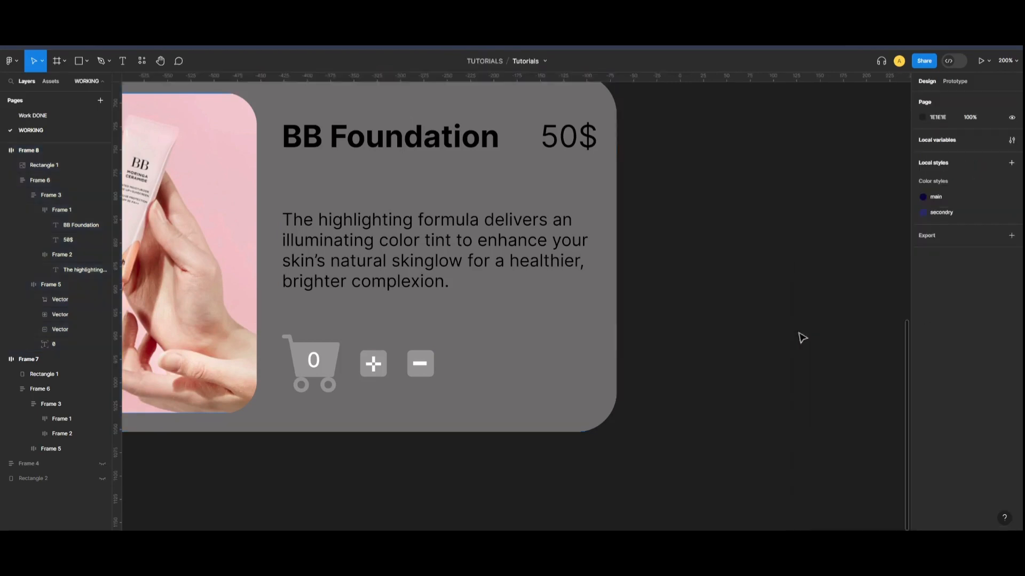
{"action": "left_click", "coordinate": [404, 165]}
{"action": "left_click", "coordinate": [922, 365]}
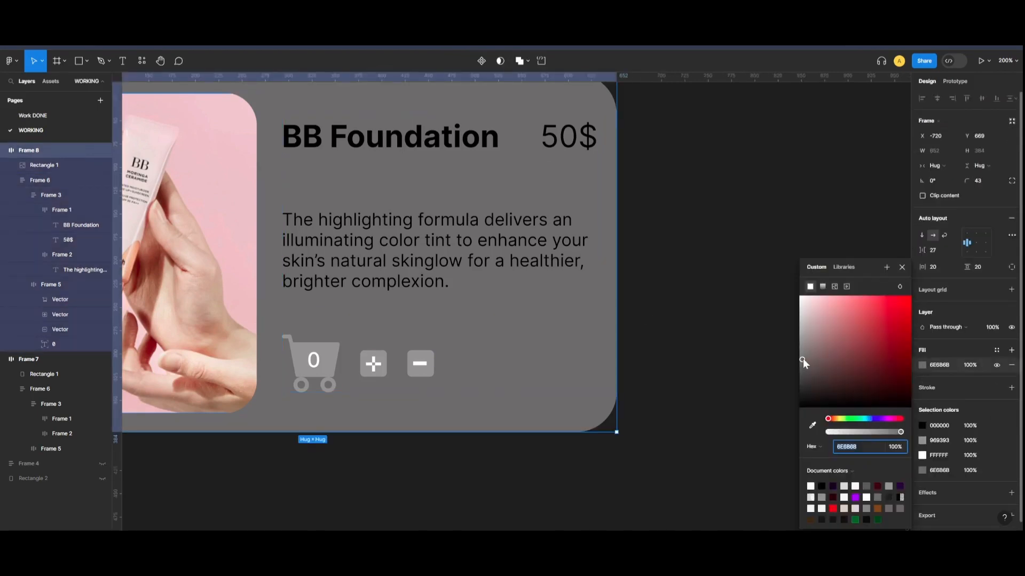
{"action": "left_click_drag", "start_coordinate": [804, 363], "coordinate": [802, 299]}
{"action": "left_click", "coordinate": [745, 272]}
{"action": "key", "text": "shift+0"}
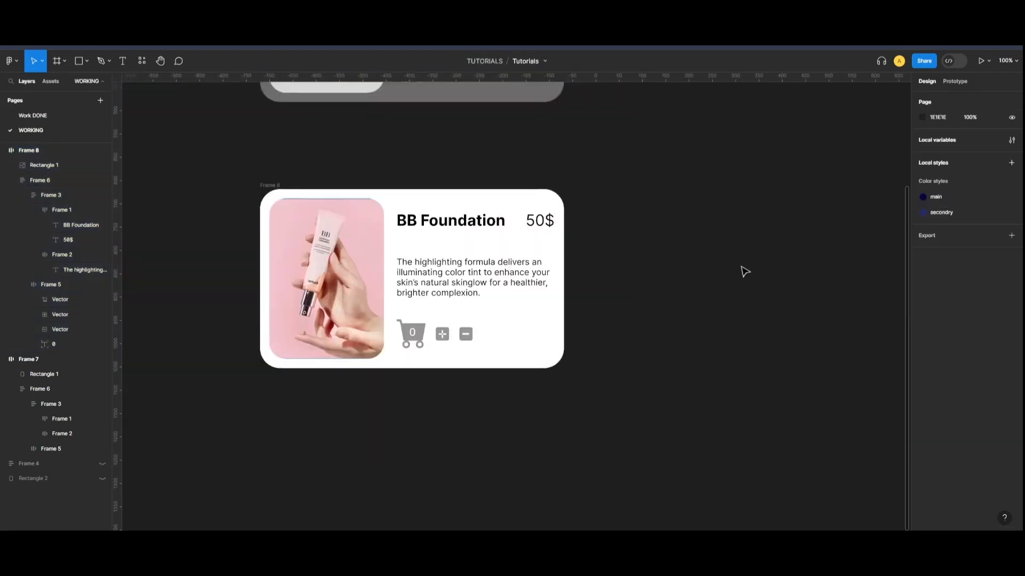
- Set the product photo's image fill to Crop and adjust the photo's position and size within its rounded rectangle
{"action": "double_click", "coordinate": [311, 199]}
{"action": "left_click", "coordinate": [817, 283]}
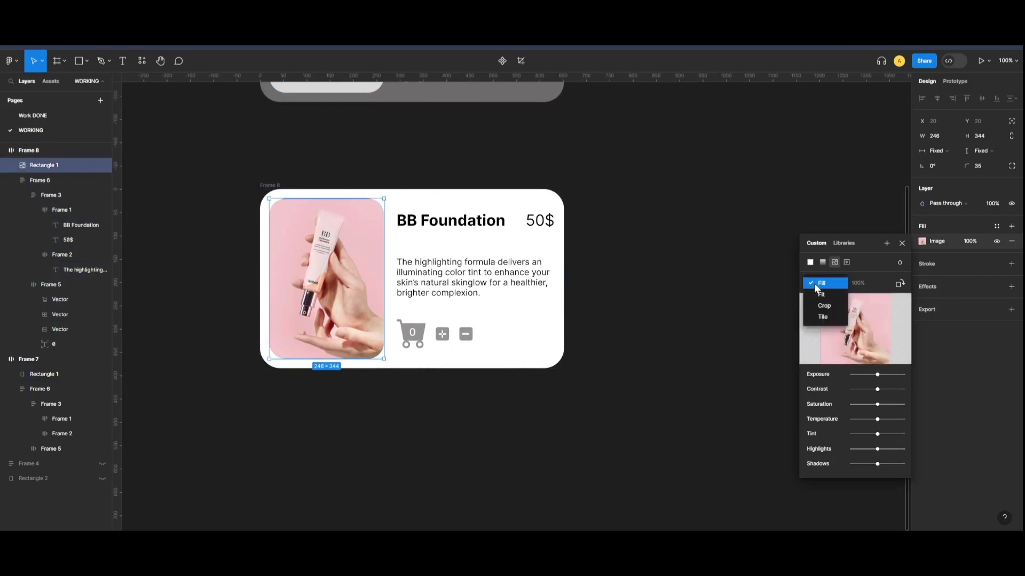
{"action": "left_click", "coordinate": [824, 306]}
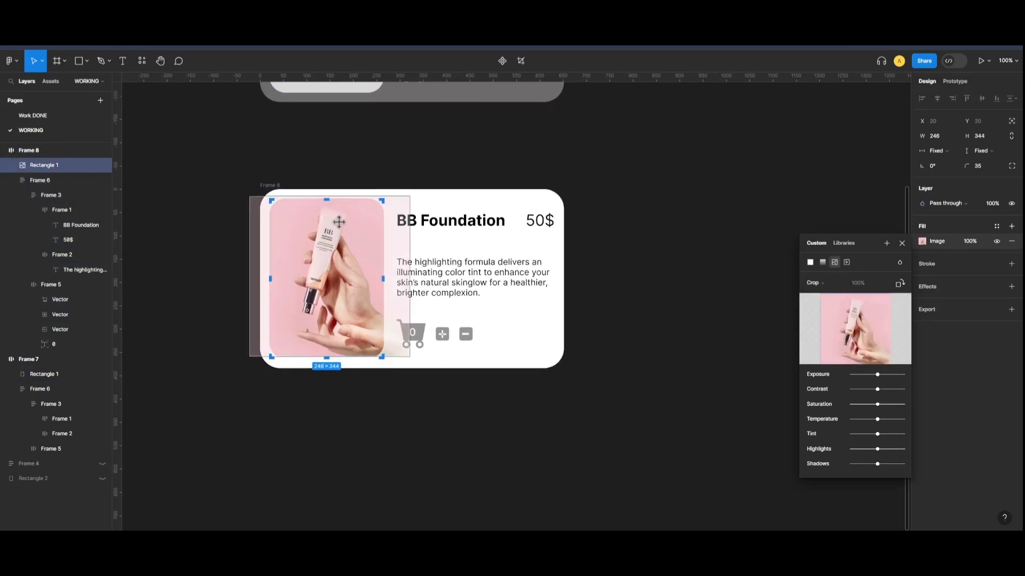
{"action": "mouse_move", "coordinate": [339, 222]}
{"action": "left_mouse_down"}
{"action": "mouse_move", "coordinate": [336, 213]}
{"action": "mouse_move", "coordinate": [335, 223]}
{"action": "left_mouse_up"}
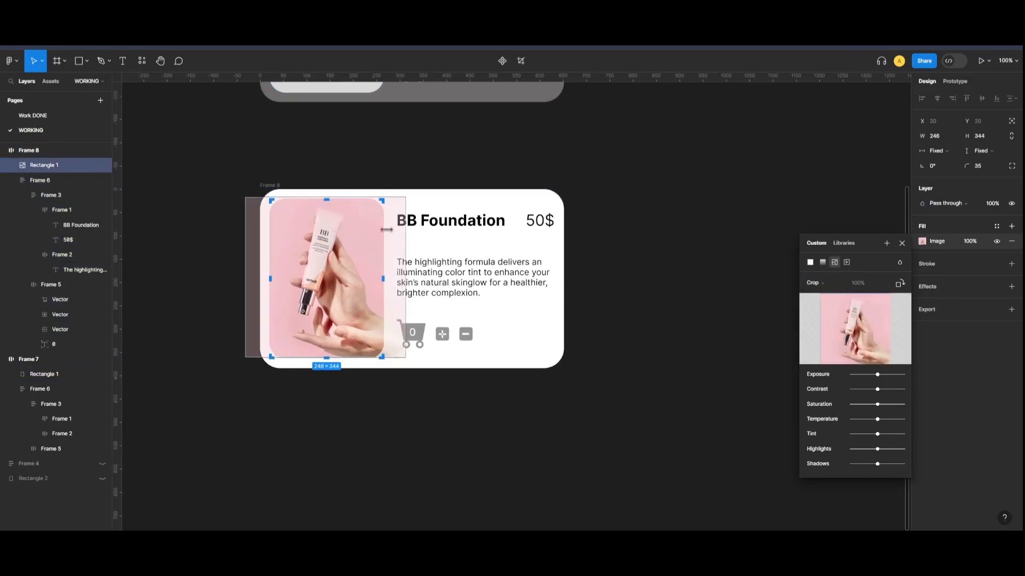
{"action": "left_click_drag", "start_coordinate": [407, 362], "coordinate": [409, 365]}
{"action": "left_click", "coordinate": [647, 305]}
{"action": "left_click", "coordinate": [693, 358]}
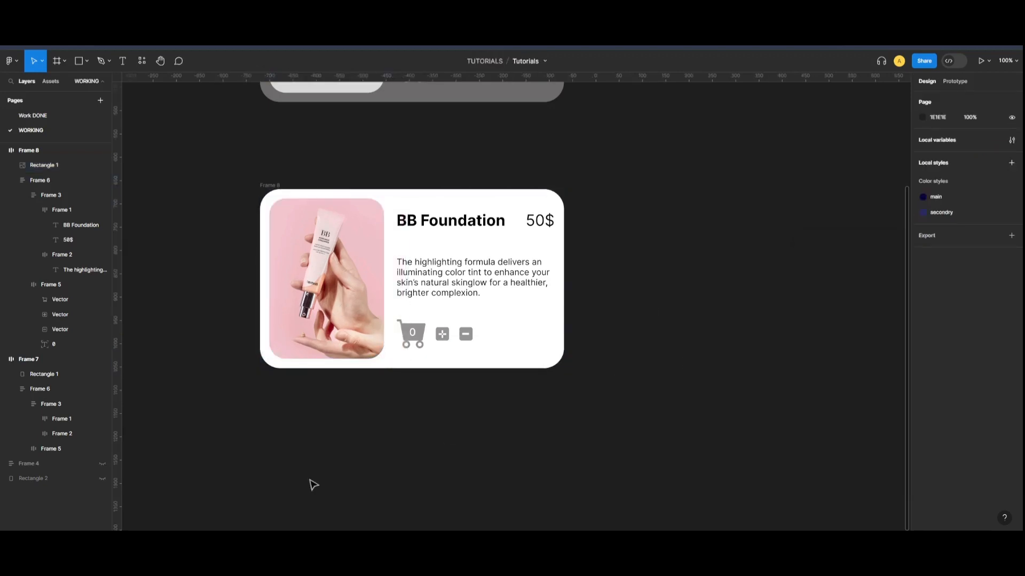
- Darken the duplicated card's background fill slightly to a very light grey
{"action": "left_click", "coordinate": [447, 199]}
{"action": "left_click", "coordinate": [922, 365]}
{"action": "left_click_drag", "start_coordinate": [802, 300], "coordinate": [799, 305]}
{"action": "left_click", "coordinate": [650, 313]}
- Try the Medium font weight on the duplicated card's description text
{"action": "left_click", "coordinate": [469, 271]}
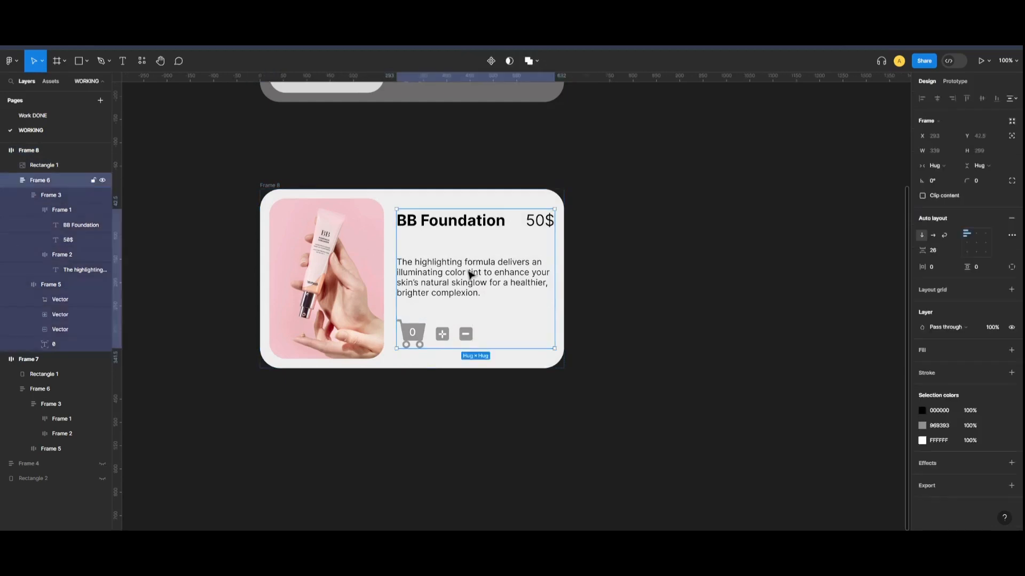
{"action": "double_click", "coordinate": [469, 271]}
{"action": "left_click", "coordinate": [518, 288]}
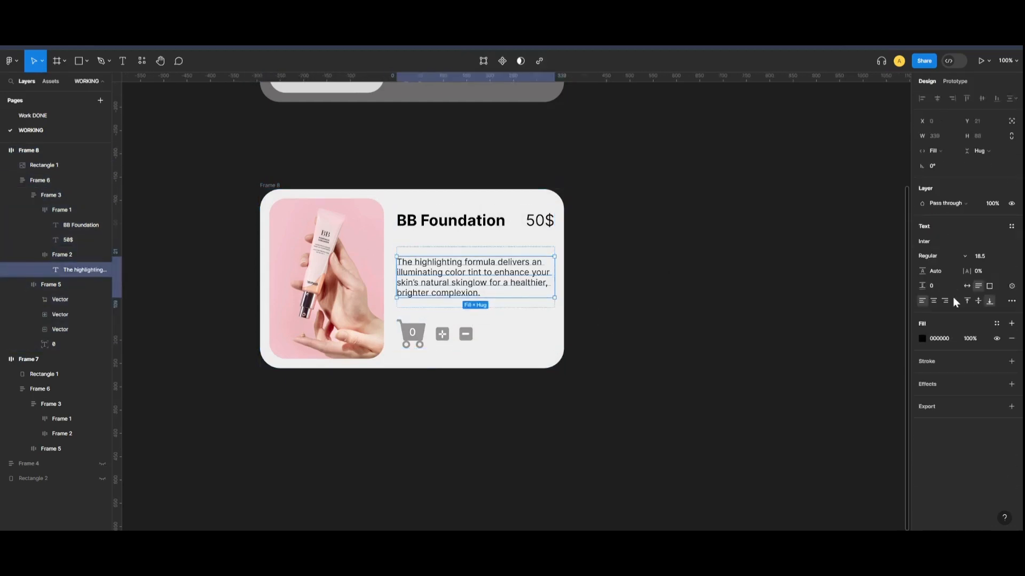
{"action": "left_click", "coordinate": [945, 260]}
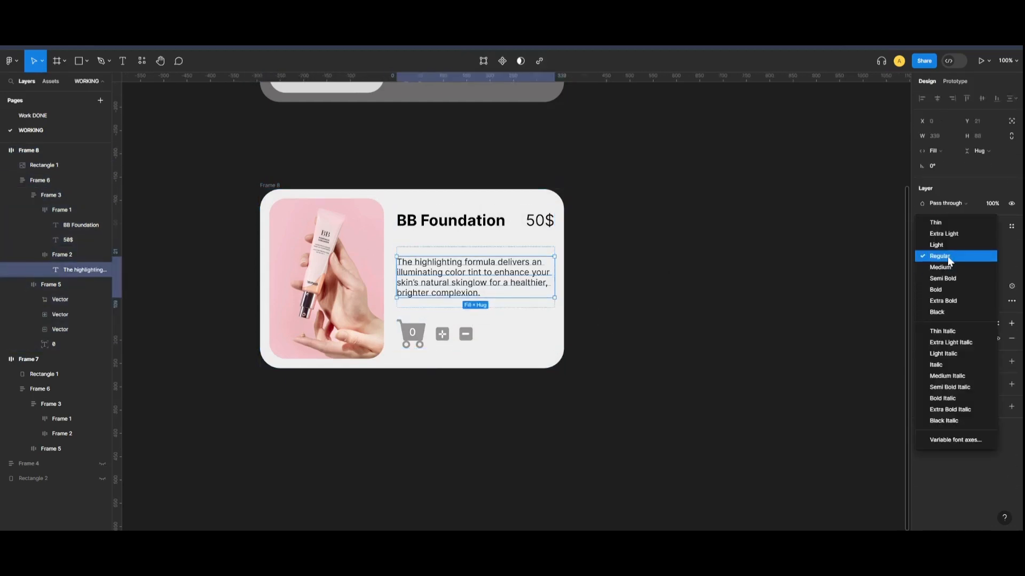
{"action": "left_click", "coordinate": [950, 267]}
{"action": "left_click", "coordinate": [758, 337]}
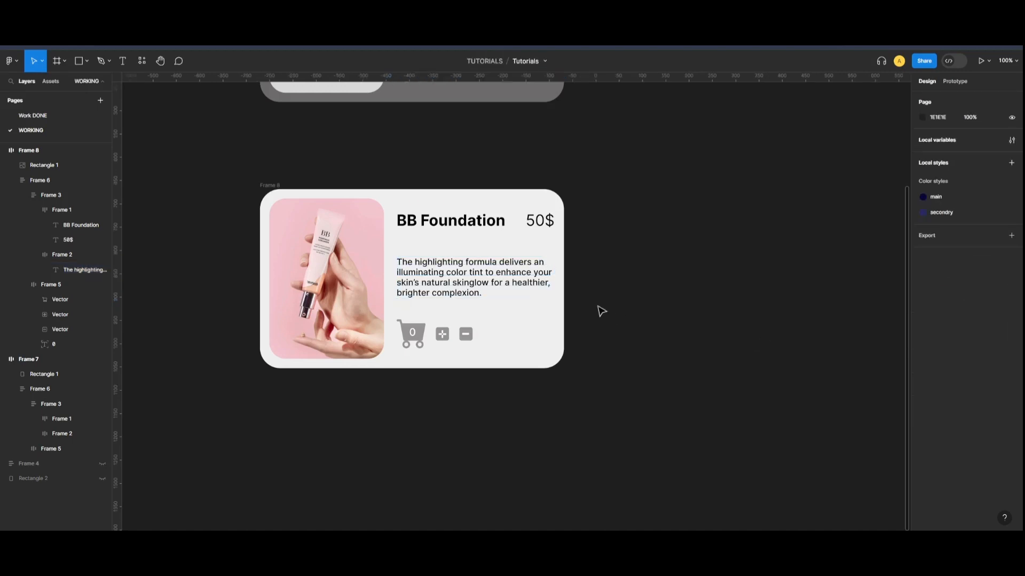
- Undo the font weight change on the description text and deselect it
{"action": "key", "text": "ctrl+z"}
{"action": "key", "text": "ctrl+z"}
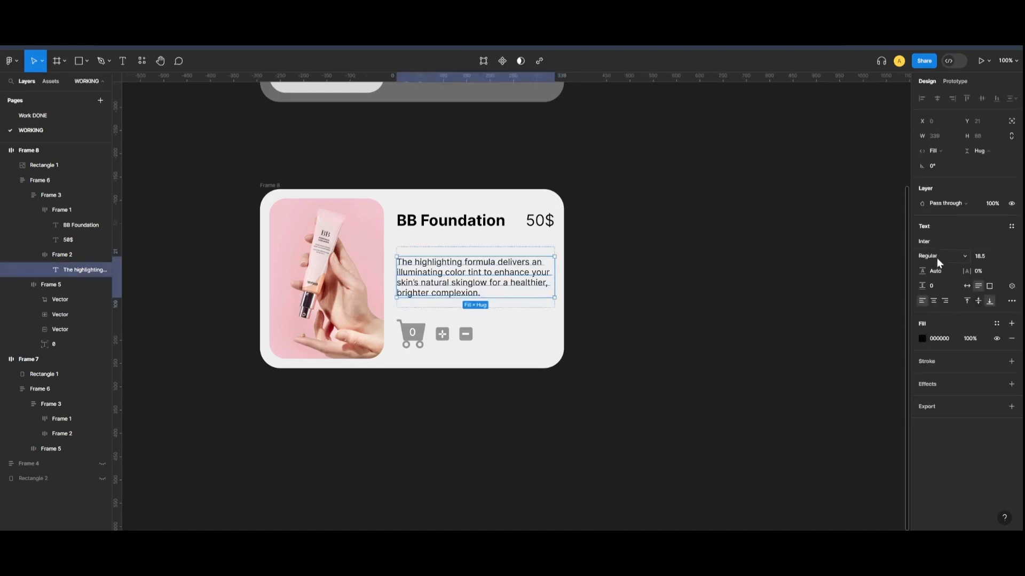
{"action": "left_click", "coordinate": [640, 363]}
- Reduce the auto layout gap between the title row and the description to 23 in the duplicated card
{"action": "left_click", "coordinate": [462, 254]}
{"action": "double_click", "coordinate": [464, 253]}
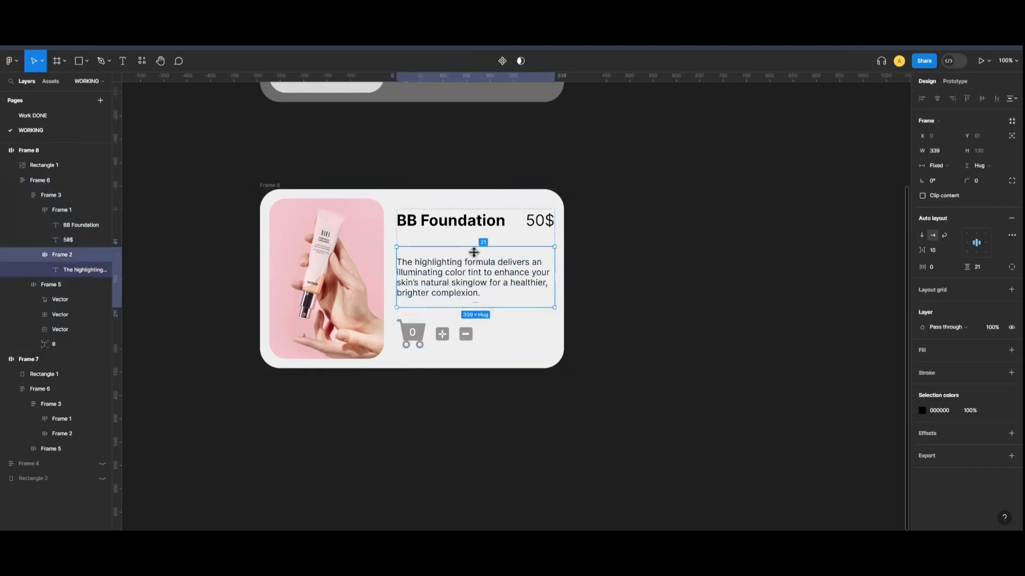
{"action": "left_click", "coordinate": [475, 251]}
{"action": "left_click", "coordinate": [592, 229]}
{"action": "left_click", "coordinate": [511, 229]}
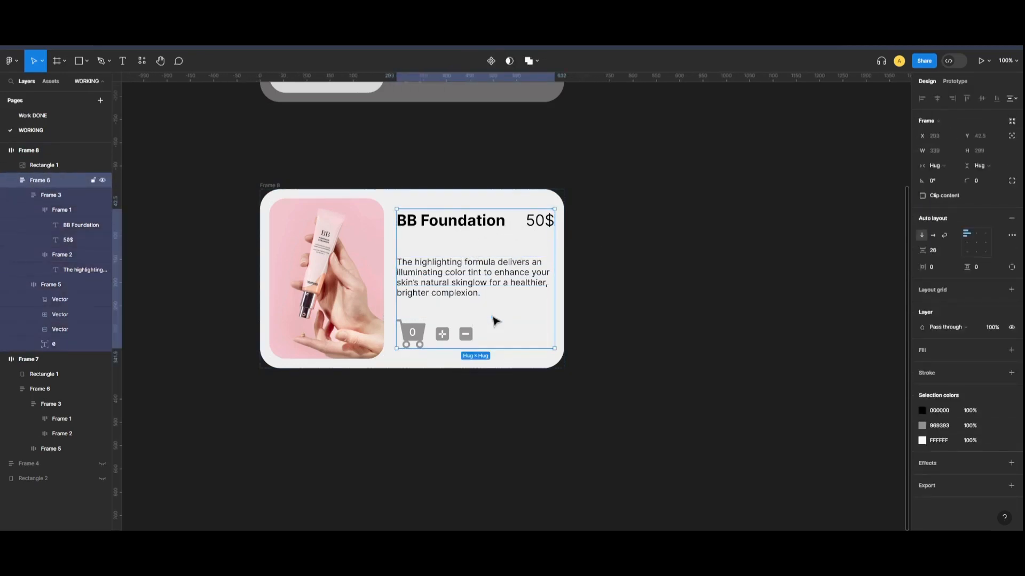
{"action": "left_click", "coordinate": [483, 246]}
{"action": "left_click_drag", "start_coordinate": [477, 238], "coordinate": [476, 238]}
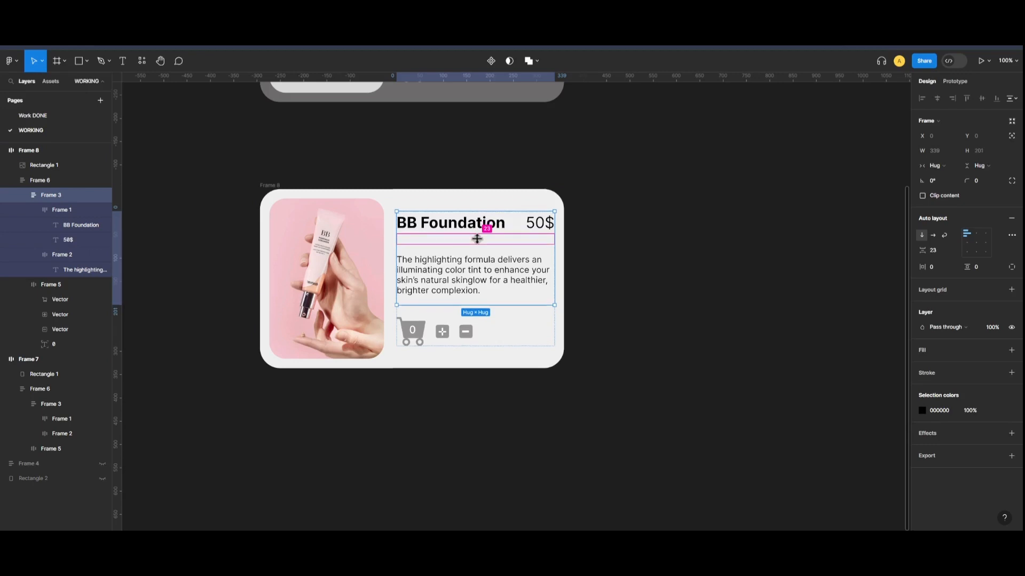
{"action": "left_click", "coordinate": [682, 279]}
- Move the grey wireframe card down to just above the photo card, at about X -738, Y 244
{"action": "key", "text": "ctrl+minus"}
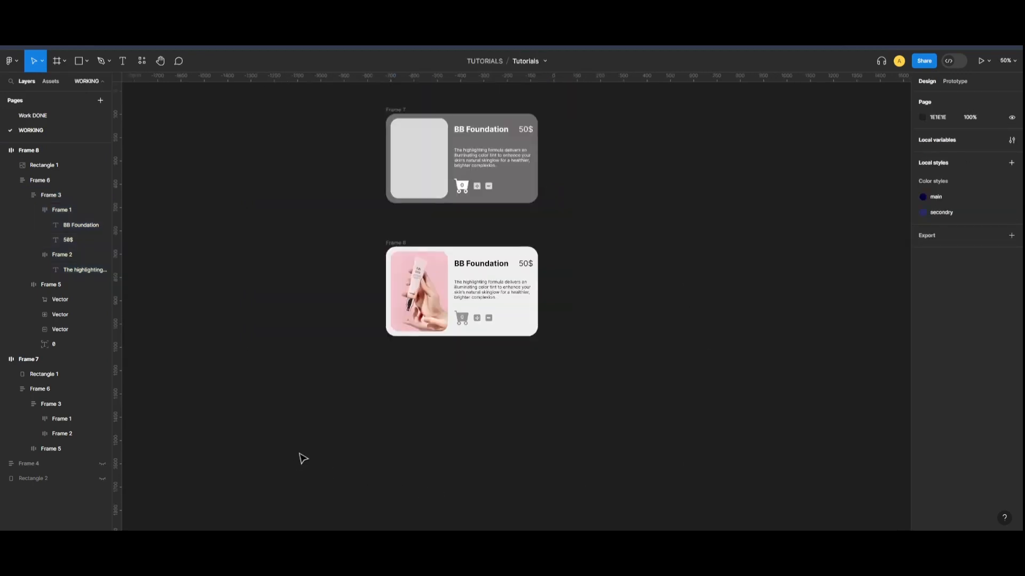
{"action": "left_click", "coordinate": [496, 197]}
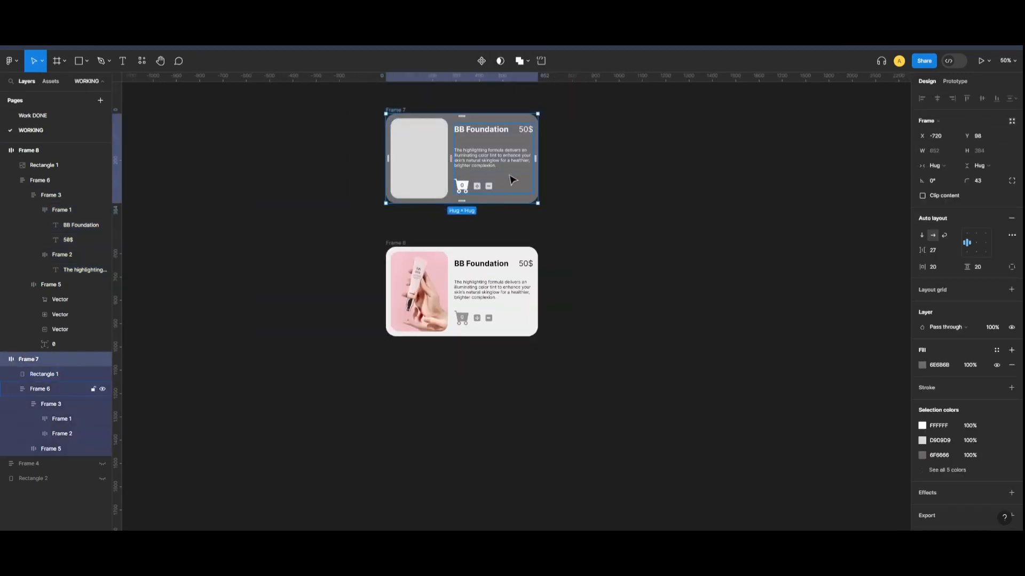
{"action": "left_click_drag", "start_coordinate": [392, 107], "coordinate": [392, 141]}
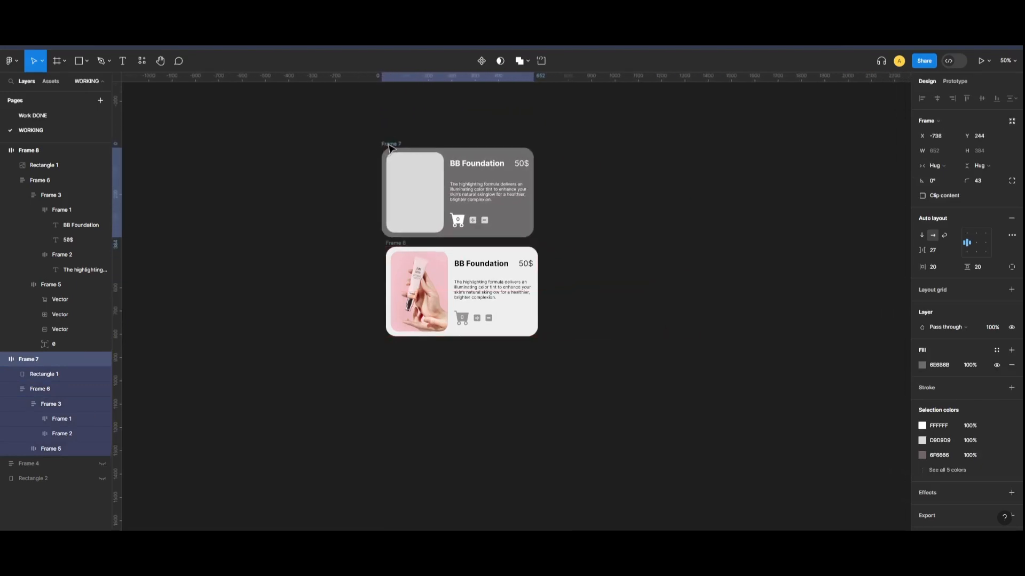
{"action": "left_click", "coordinate": [763, 233]}
{"action": "key", "text": "ctrl+plus"}
{"action": "scroll", "coordinate": [545, 165], "scroll_direction": "up", "scroll_amount": 5}
{"action": "scroll", "coordinate": [569, 334], "scroll_direction": "down", "scroll_amount": 3}
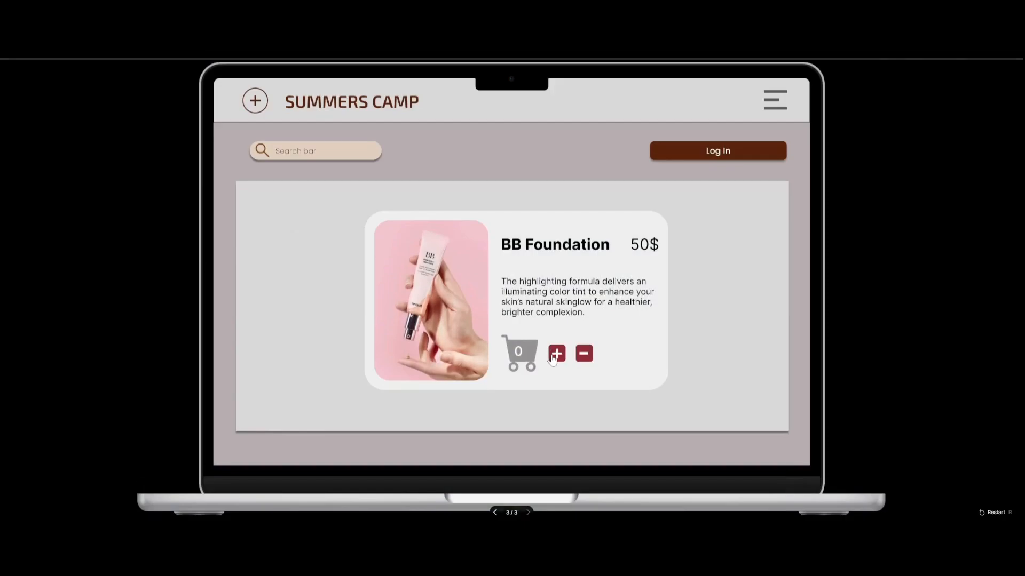
- Test the product card in the laptop prototype by raising the cart quantity to 4 and lowering it back to 0
{"action": "left_click", "coordinate": [555, 355]}
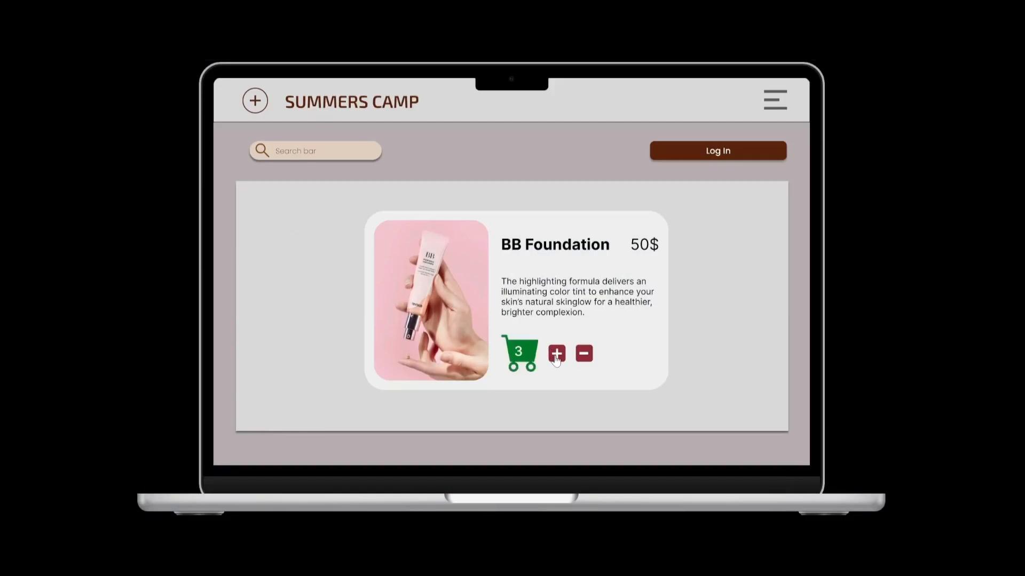
{"action": "triple_click", "coordinate": [554, 355]}
{"action": "double_click", "coordinate": [582, 355]}
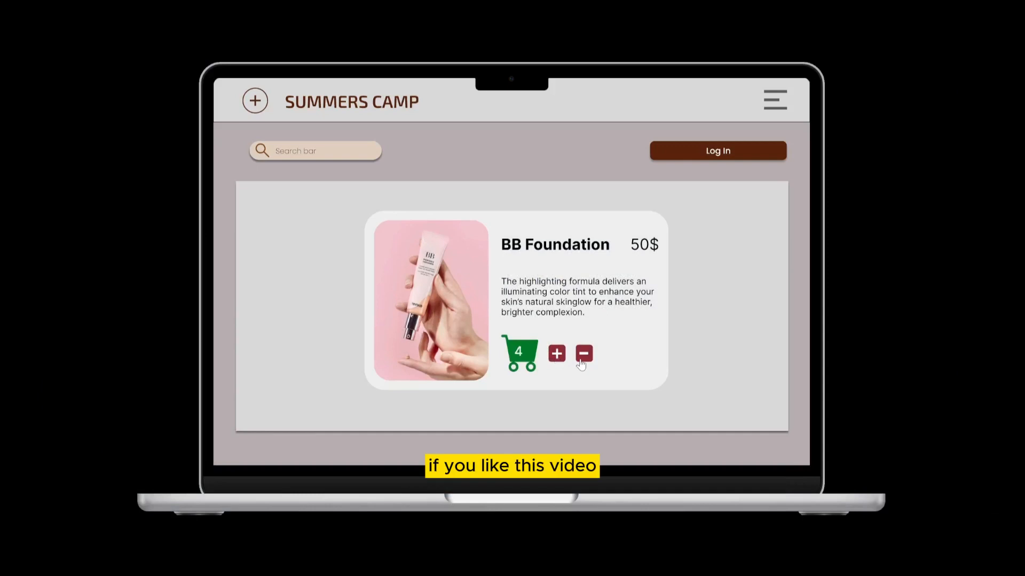
{"action": "double_click", "coordinate": [581, 361]}
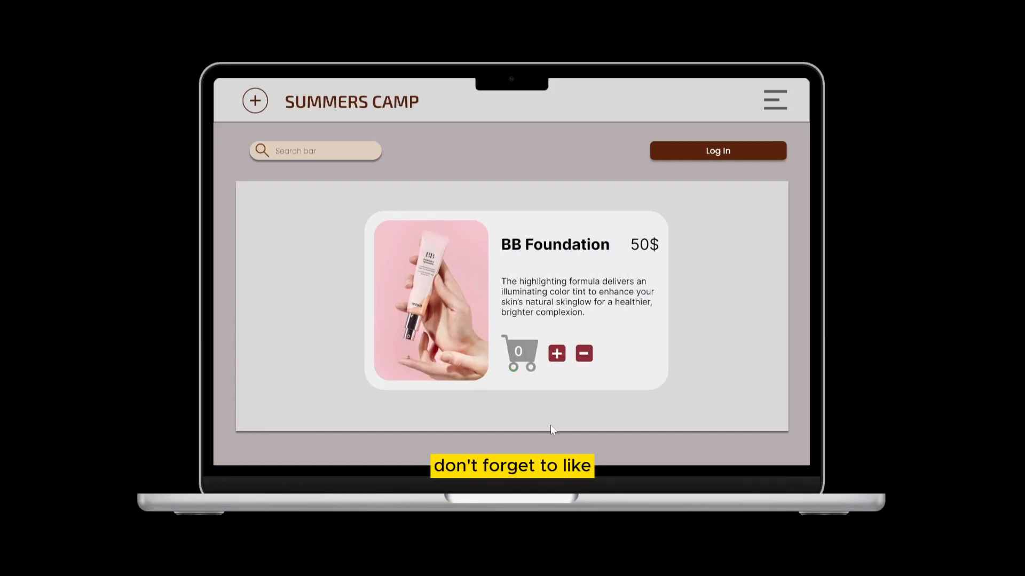